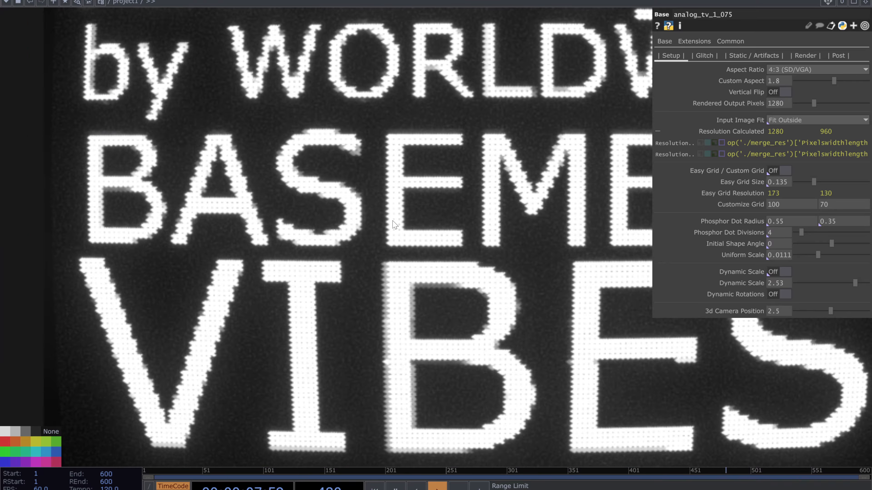
- Examine the internal node network of the analog_tv_1_075 component around its circle, transform and geo nodes, and return to the project level
scroll(392, 220, down, 5)
drag(339, 126, 373, 226)
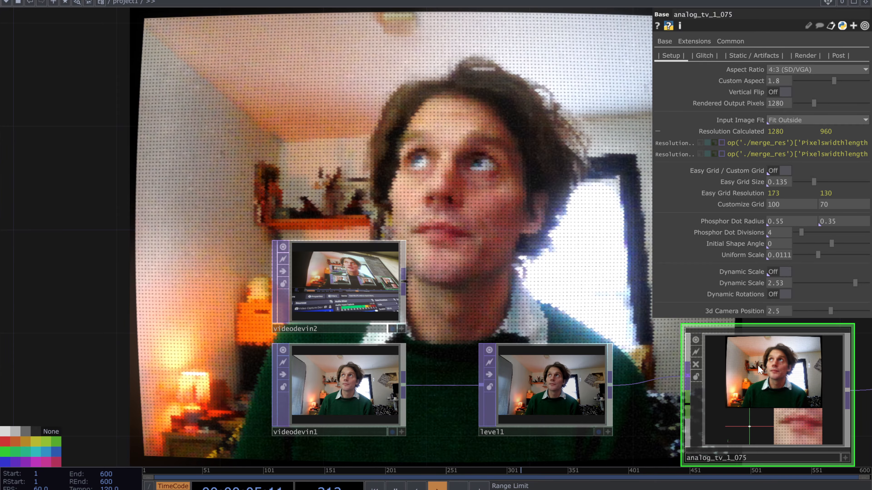
key(i)
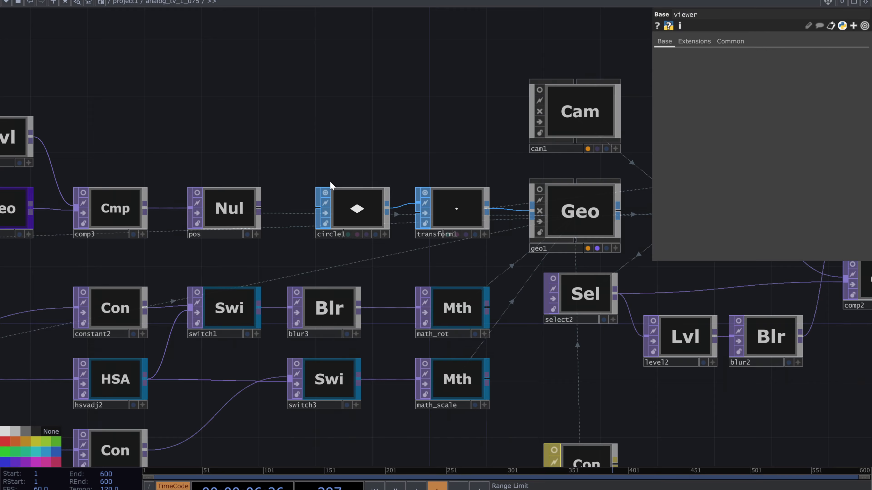
scroll(329, 183, up, 4)
scroll(368, 199, down, 3)
drag(397, 125, 376, 76)
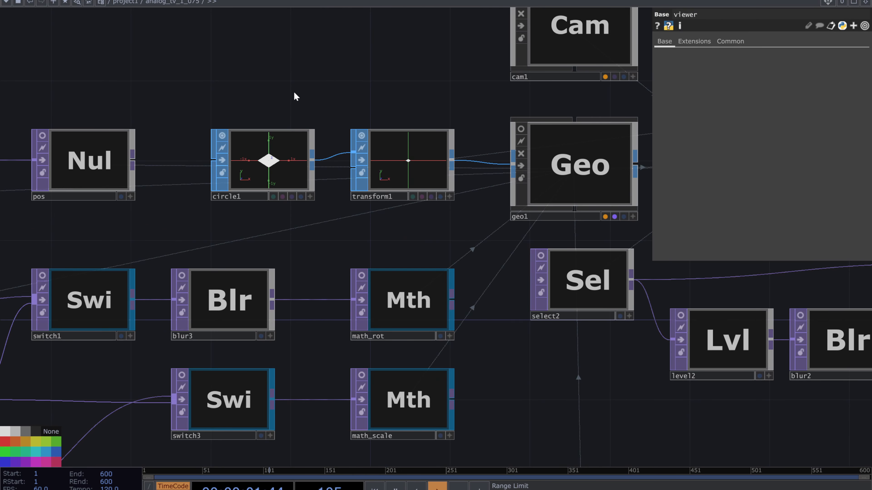
drag(301, 91, 290, 90)
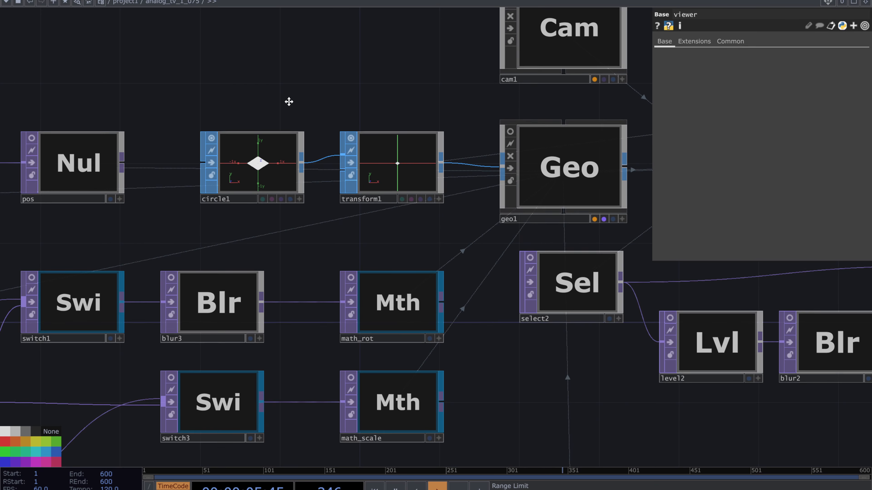
key(u)
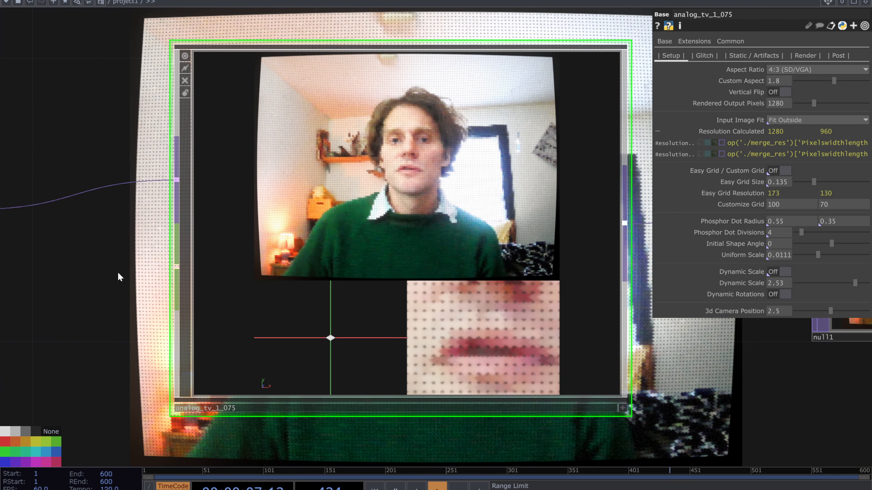
key(h)
drag(206, 286, 332, 301)
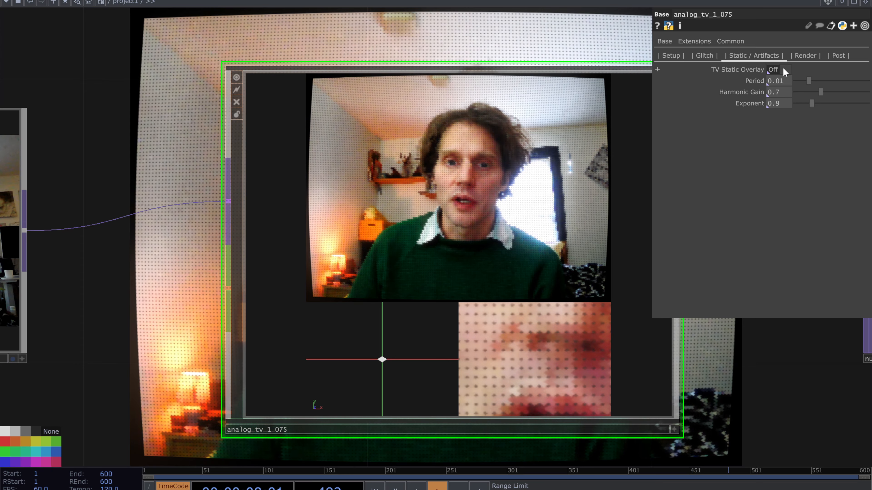
- Review the Glitch, Render and Post parameter pages of the analog_tv_1_075 component
click(700, 55)
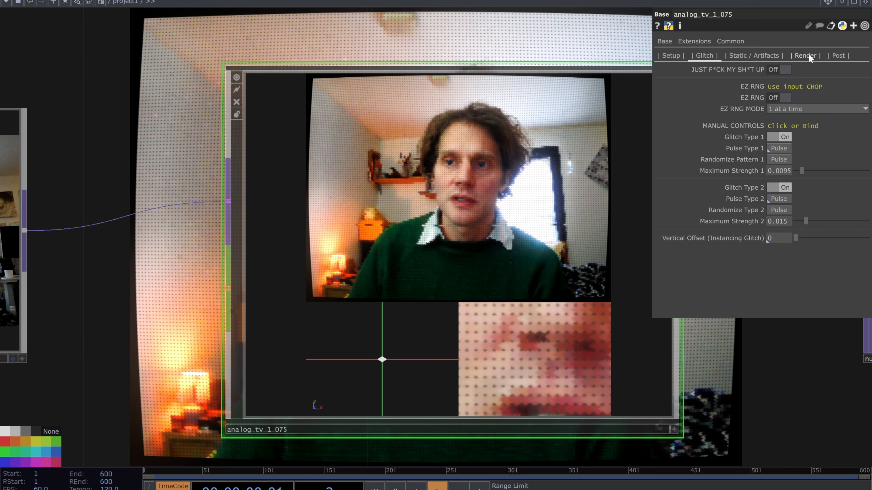
click(806, 55)
click(838, 56)
click(784, 68)
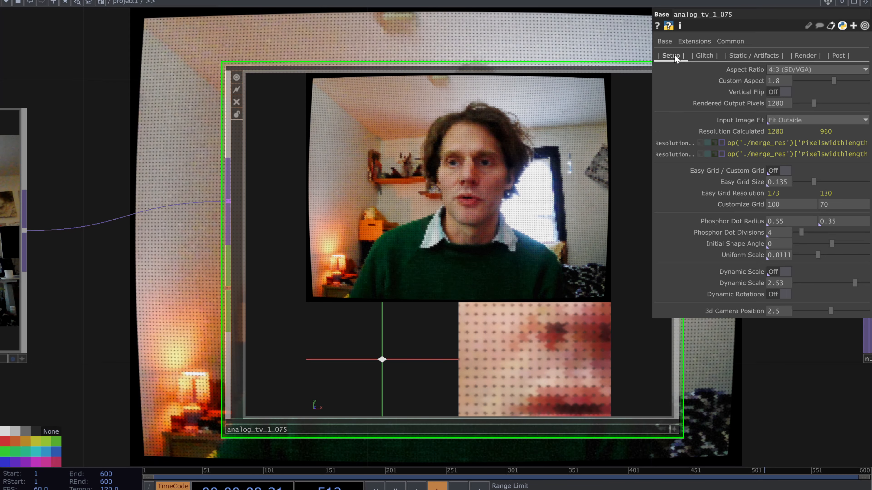
click(701, 54)
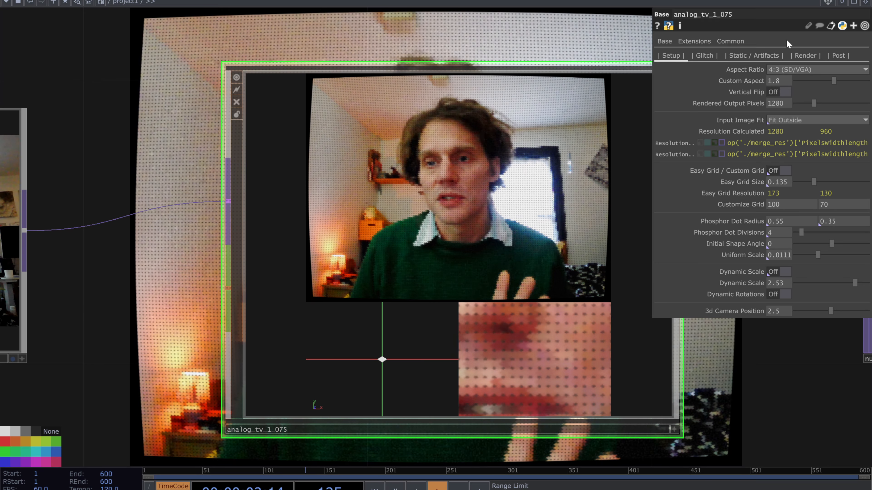
- Try the 16:9, 16:10, 5:4 (PAL), 4:3 (SD/VGA), 32:27 (NTSC) and 3:2 aspect ratios in turn
click(829, 70)
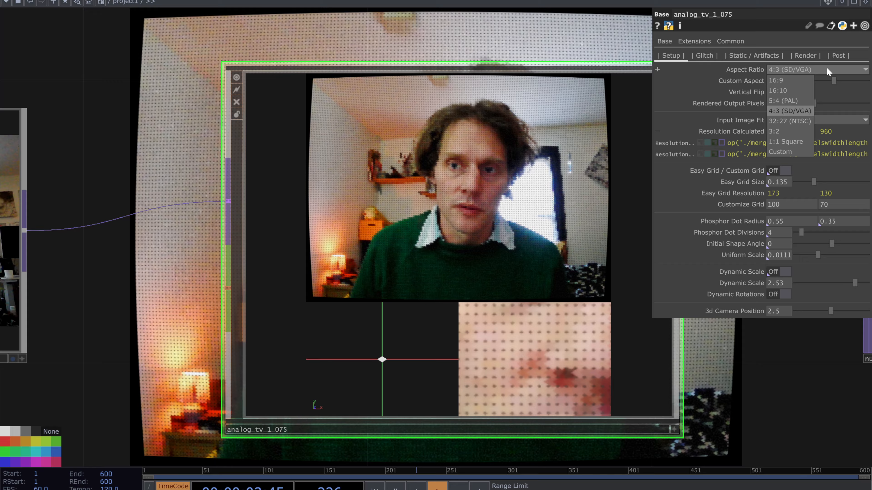
click(783, 82)
click(812, 65)
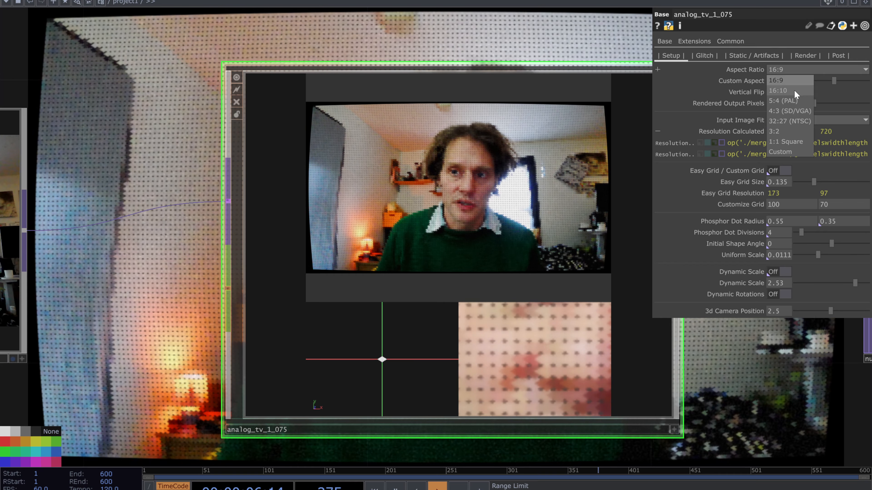
click(793, 90)
click(813, 71)
click(809, 90)
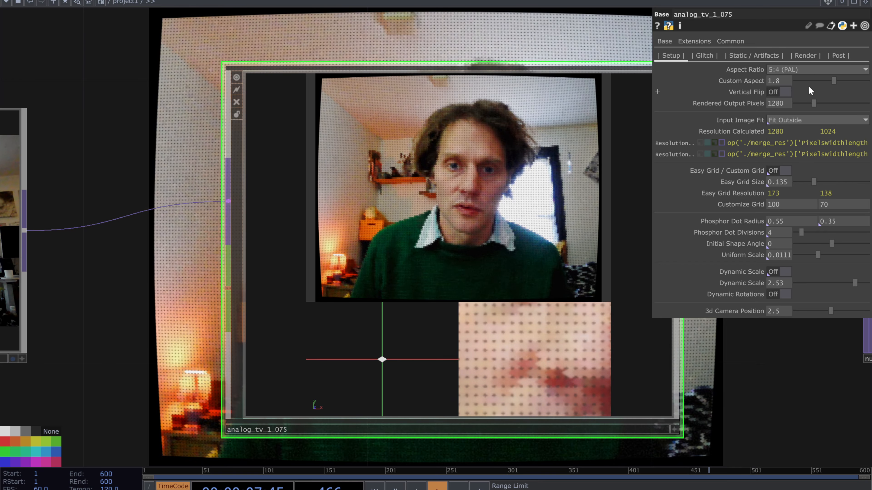
click(819, 69)
click(789, 110)
click(806, 68)
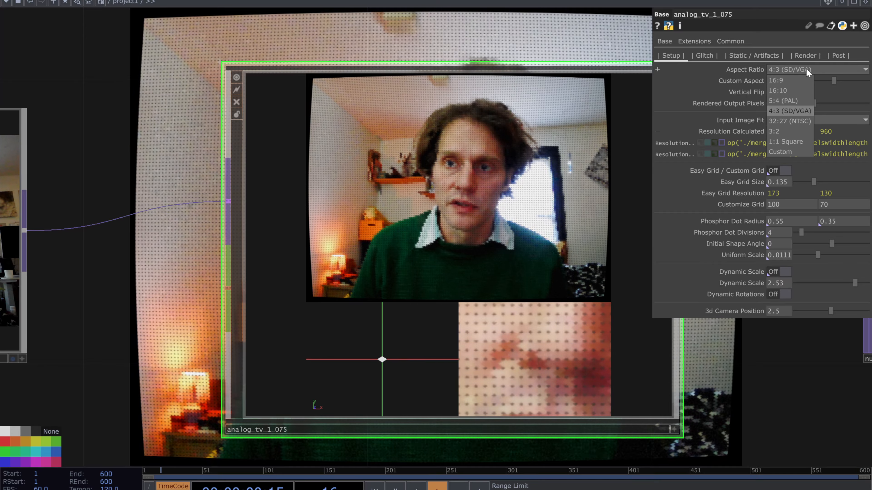
click(792, 119)
click(795, 70)
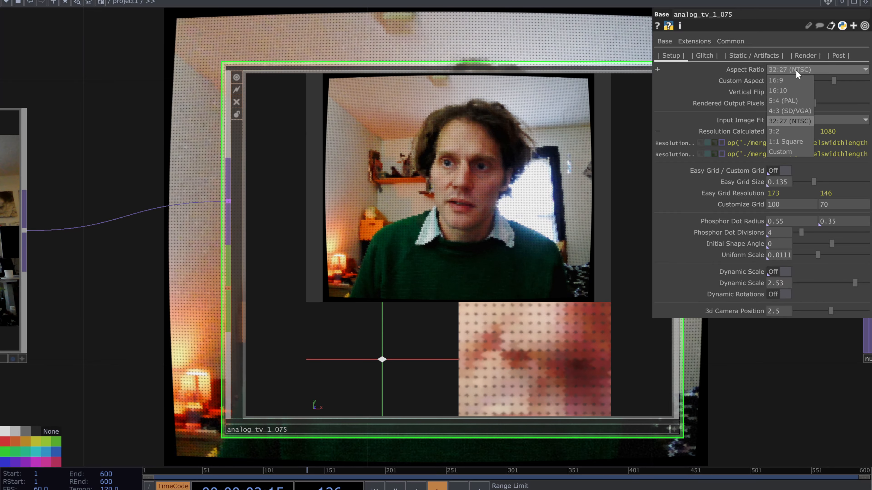
click(777, 134)
- Try the 1:1 Square aspect ratio, switch to Custom and set the custom aspect to 1.43
click(792, 69)
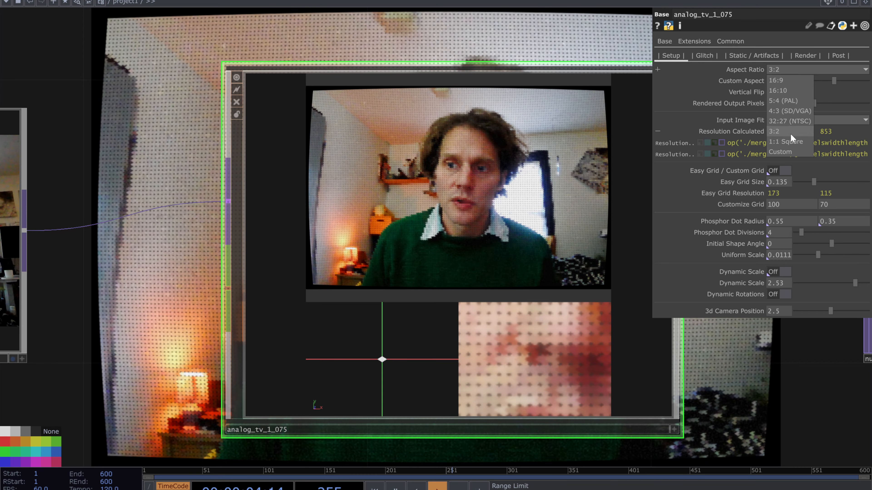
click(788, 143)
click(780, 152)
drag(832, 81, 805, 79)
- Try the vertical flip at a 16:9 ratio with the 3d camera position at 1.32, and turn the flip off again
click(784, 93)
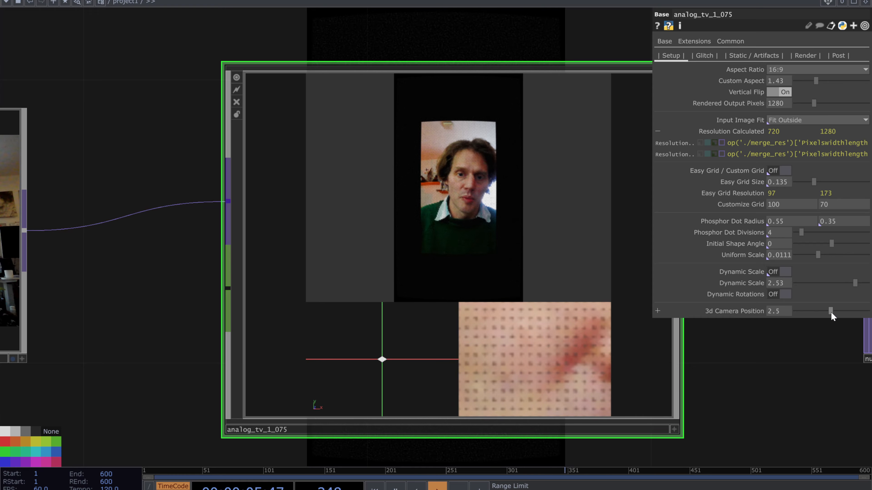
drag(817, 314, 814, 318)
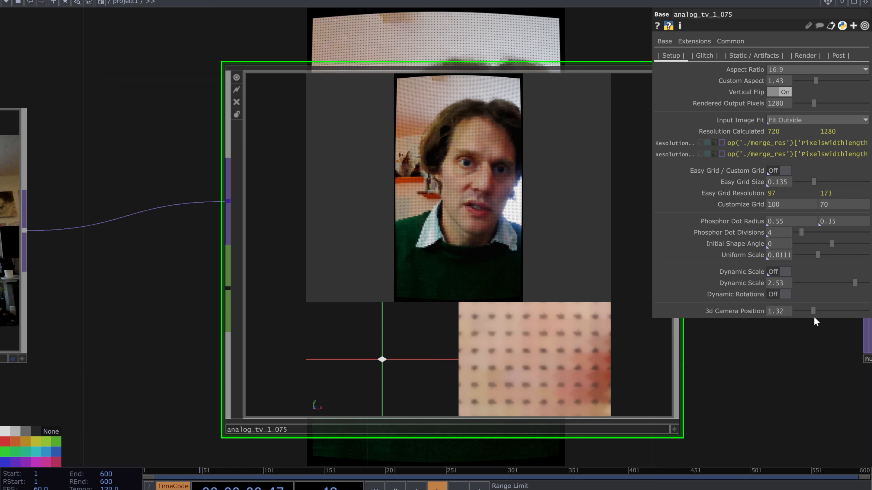
click(785, 93)
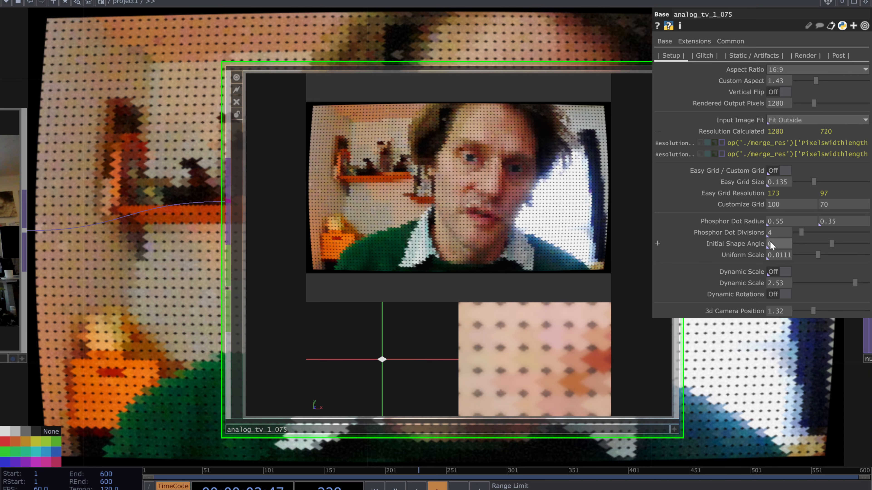
- Try the Fit Best input image fit, turn vertical flip on, and try Fit Vertical
click(798, 119)
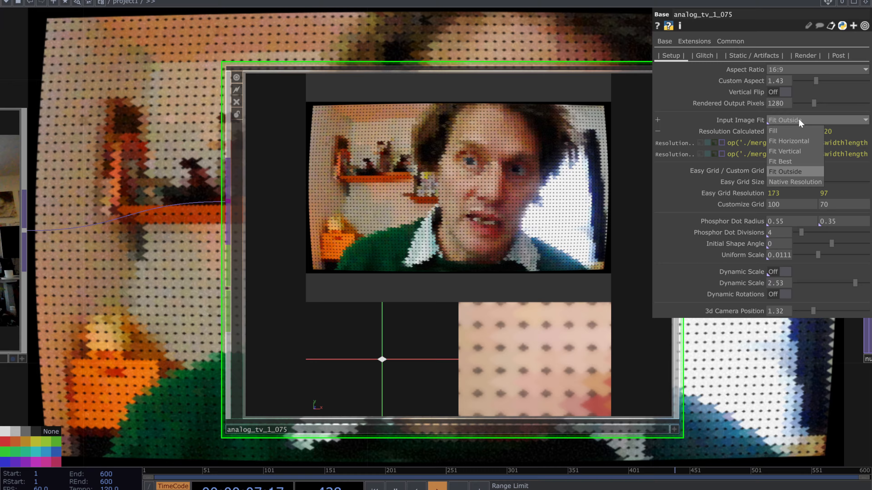
click(791, 163)
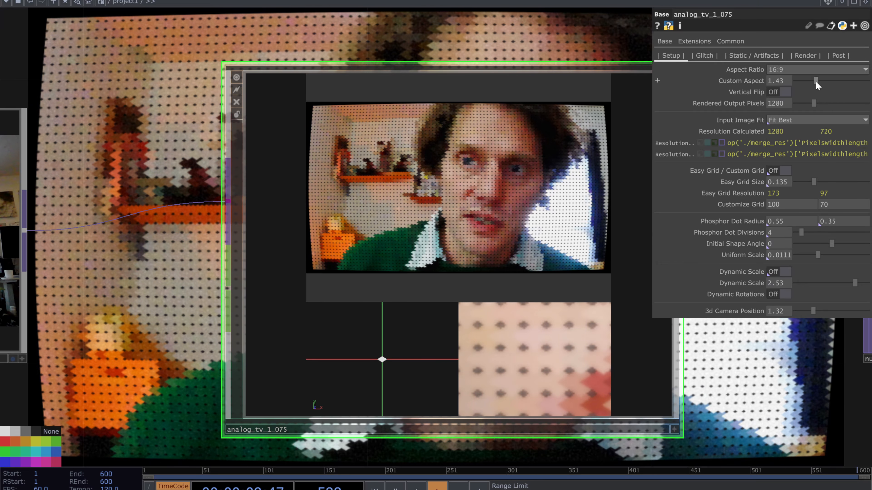
click(786, 93)
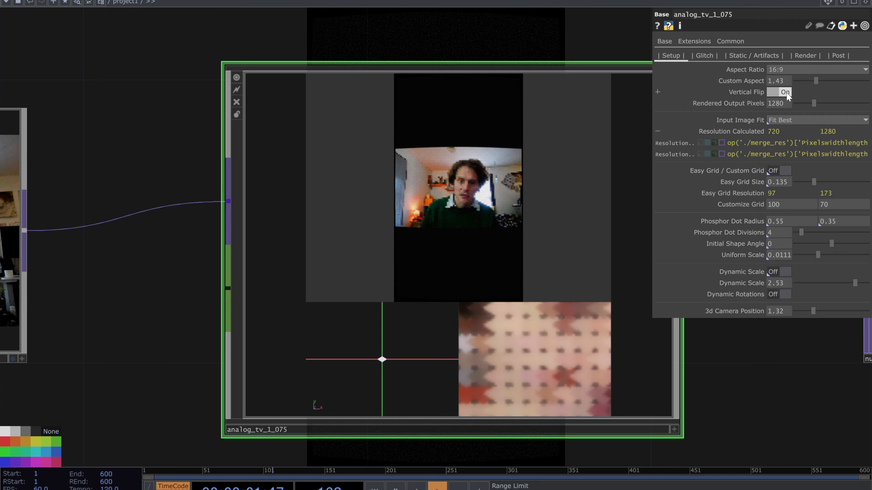
click(798, 119)
click(799, 149)
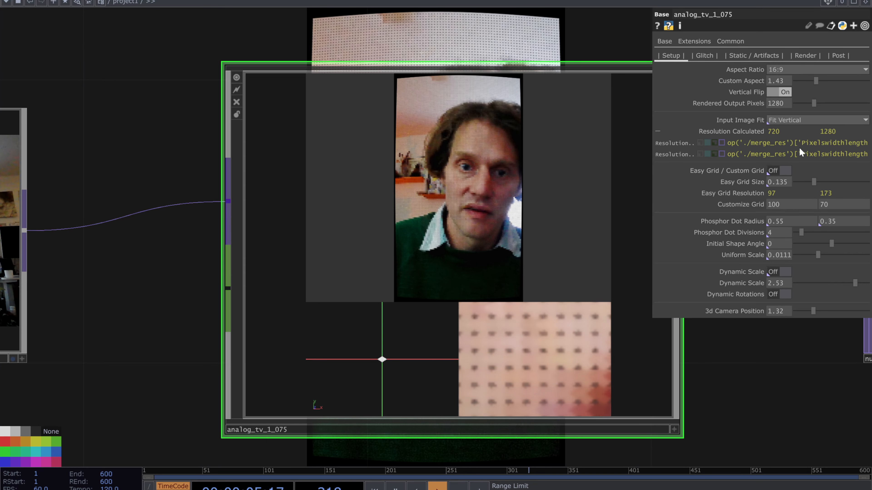
- Restore the unflipped 4:3 (SD/VGA) format with the Fit Outside image fit, and set the 3d camera position to 2.57
click(801, 120)
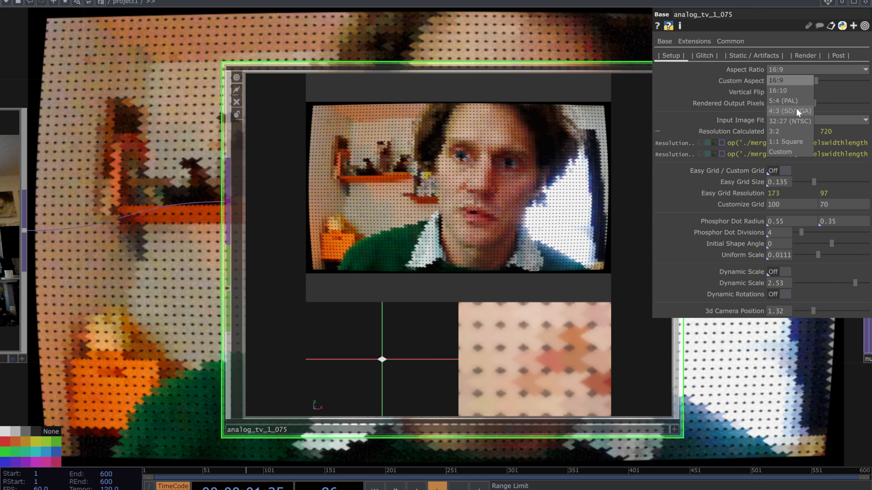
click(795, 111)
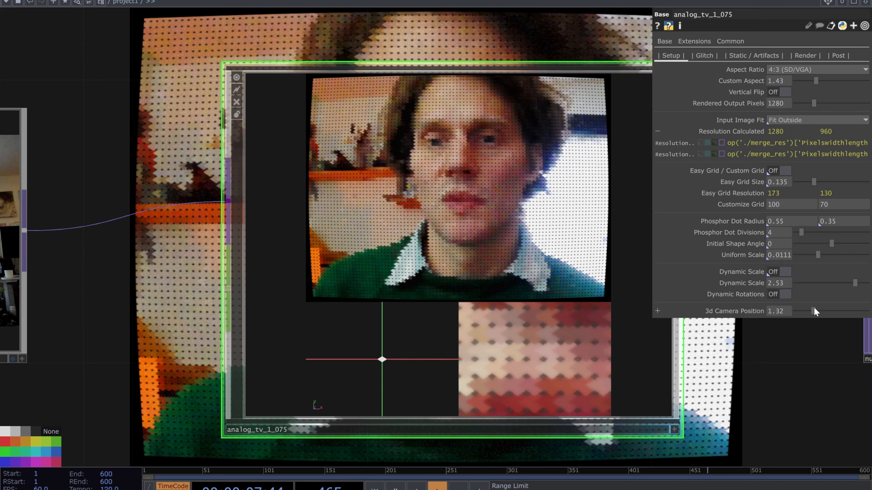
drag(813, 310, 831, 310)
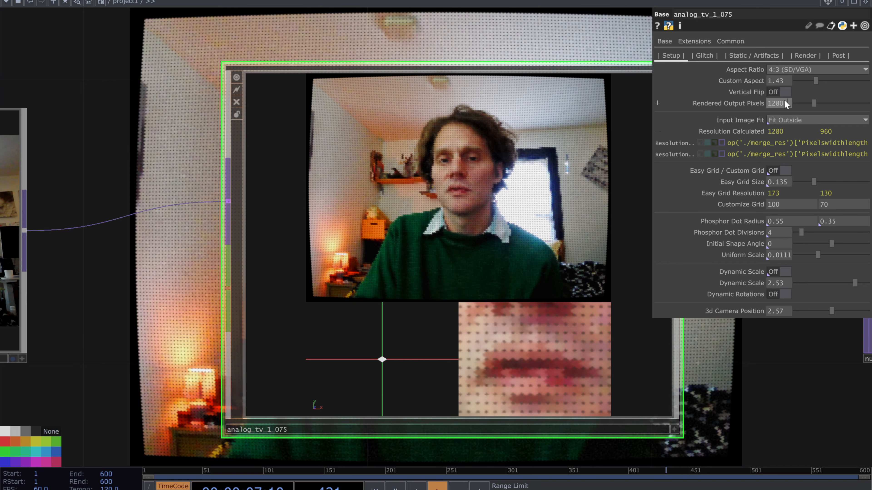
- Set the rendered output pixels to 2560 and the 3d camera position to 4.79
text(2560)
key(Return)
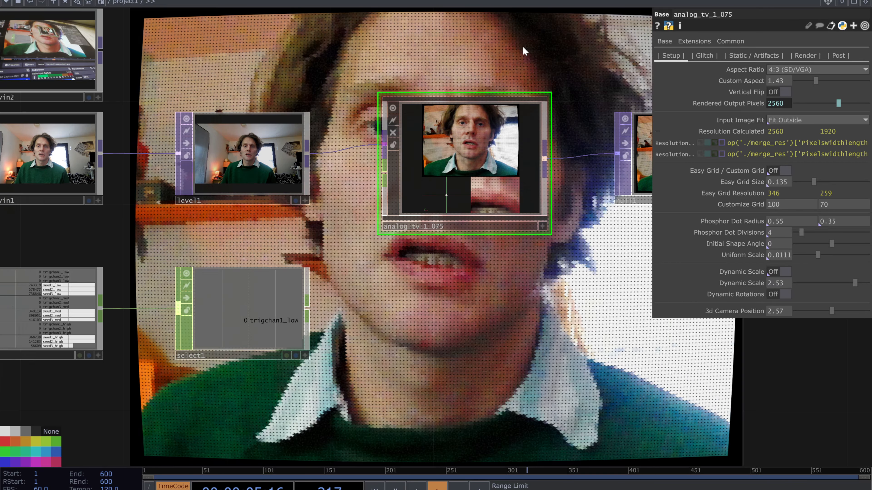
drag(473, 80, 428, 137)
drag(533, 105, 589, 156)
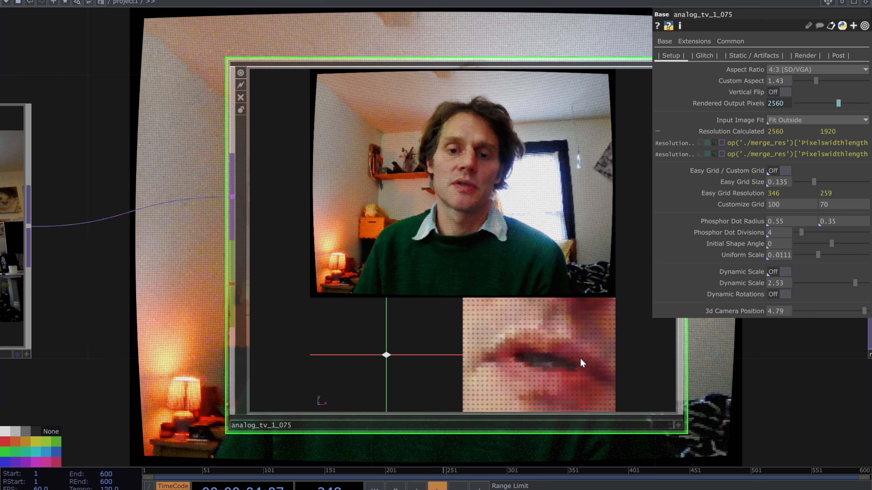
- Try the custom grid, return to the easy grid and set the Easy Grid Size to 0.086
click(784, 170)
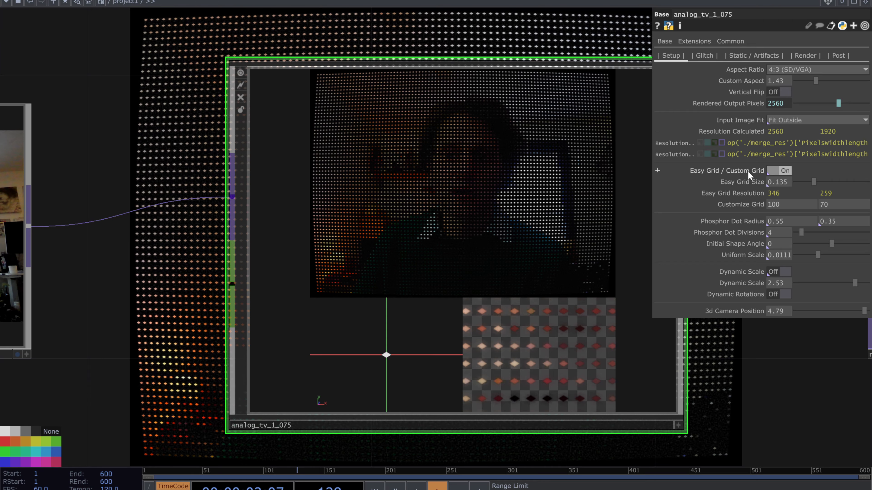
click(785, 170)
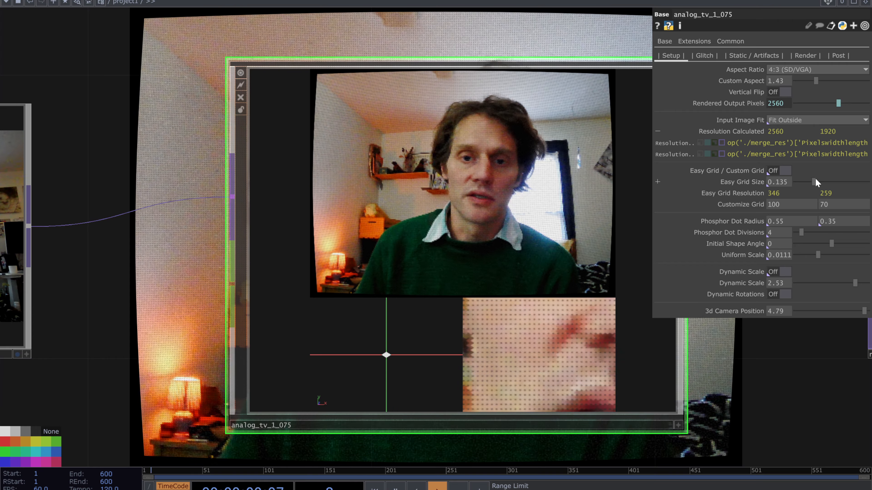
drag(814, 179, 802, 185)
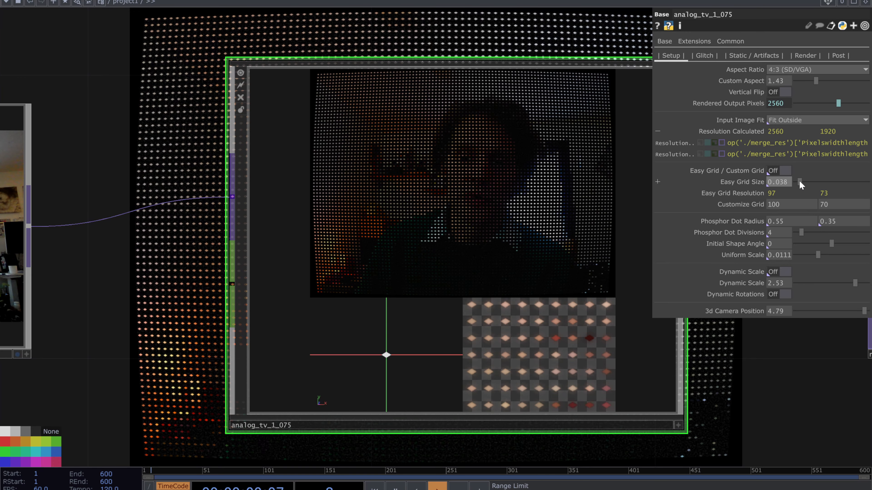
drag(798, 181, 806, 184)
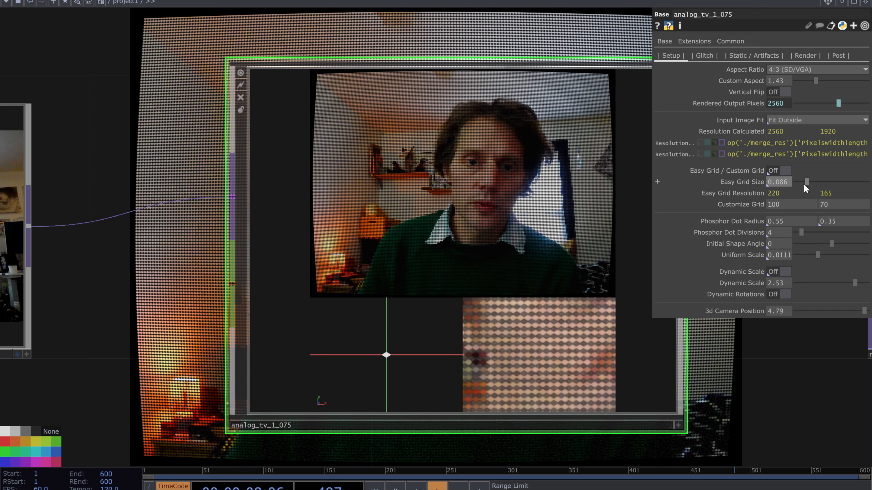
- Adjust the second Phosphor Dot Radius value, bring it to .35, and set the 3d camera position to 1.07
middle_drag(850, 222, 851, 225)
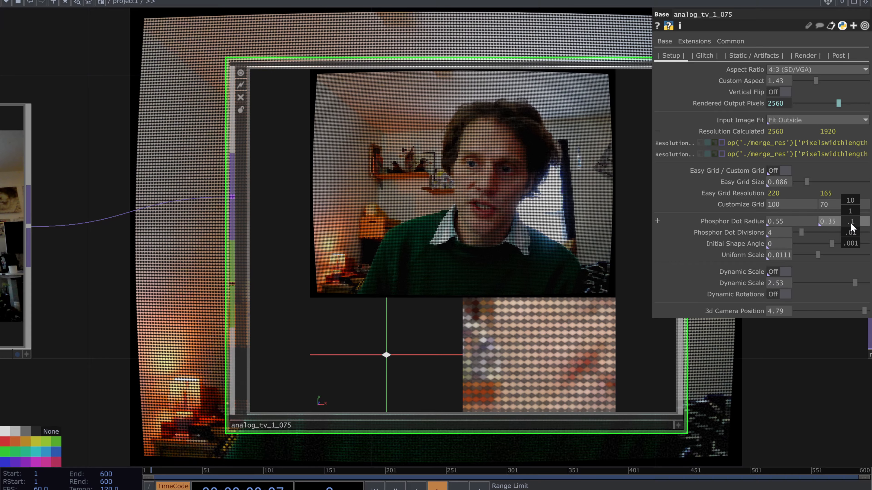
middle_drag(853, 202, 850, 206)
drag(863, 311, 811, 310)
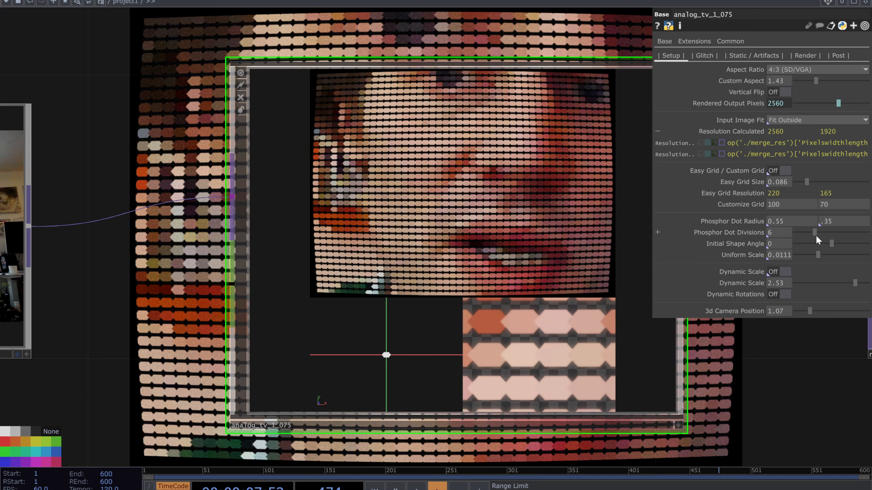
- Reshape the phosphor dots with 6 divisions, an initial shape angle of -20 and a uniform scale of 0.0133
click(780, 232)
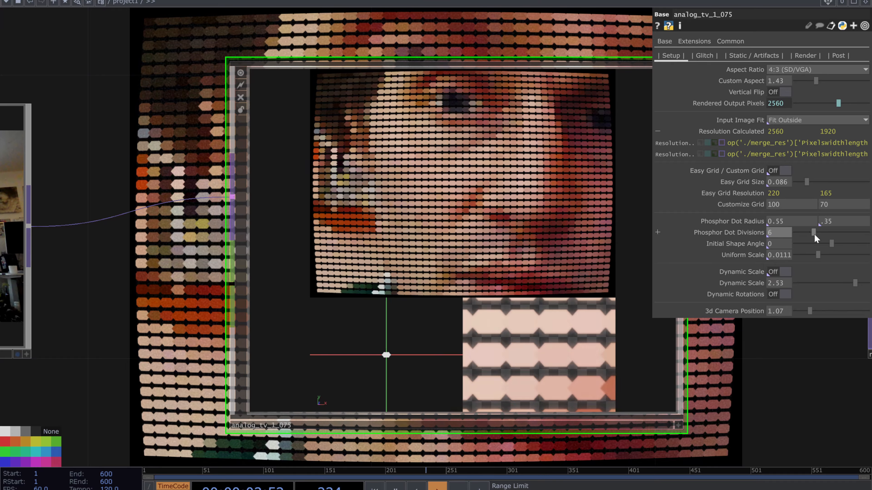
click(821, 243)
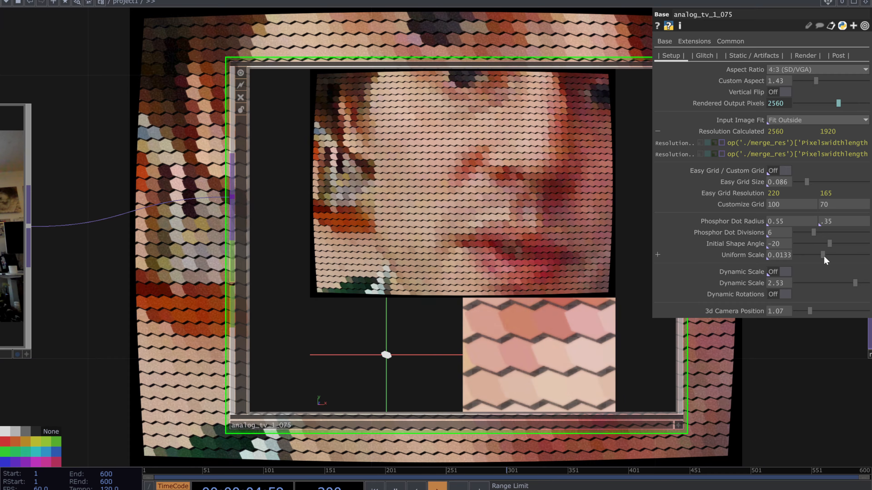
- Turn on Dynamic Scale and enlarge the dots with Easy Grid Size 0.041, Uniform Scale 0.035 and 3d camera position 1.39
mouse_move(824, 258)
mouse_down()
mouse_move(835, 261)
mouse_move(827, 259)
mouse_up()
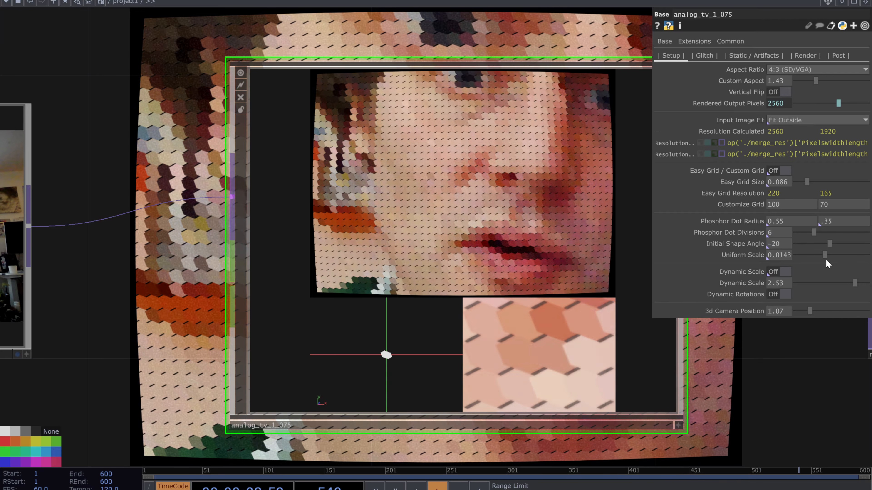
click(788, 272)
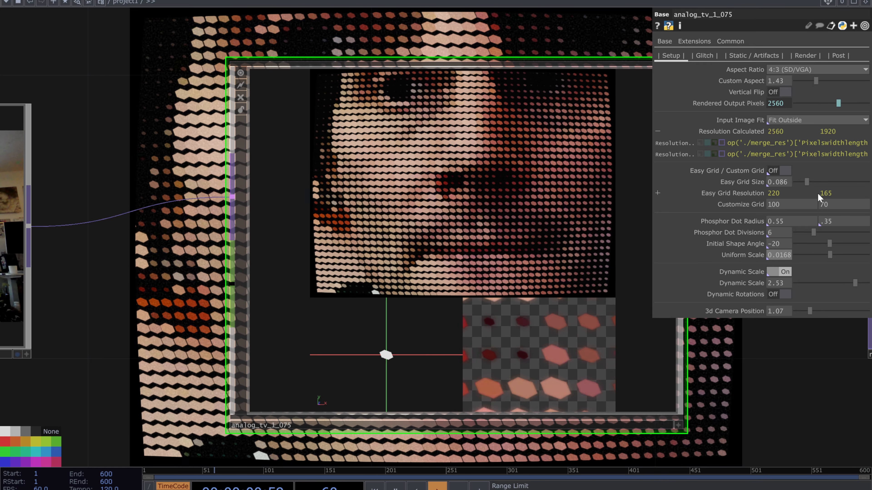
mouse_move(808, 186)
mouse_down()
mouse_move(815, 188)
mouse_move(798, 186)
mouse_up()
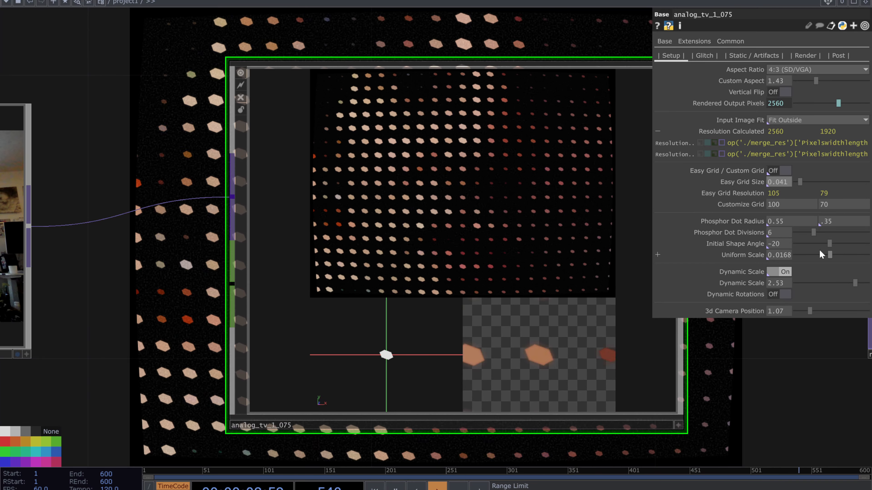
drag(829, 257, 870, 260)
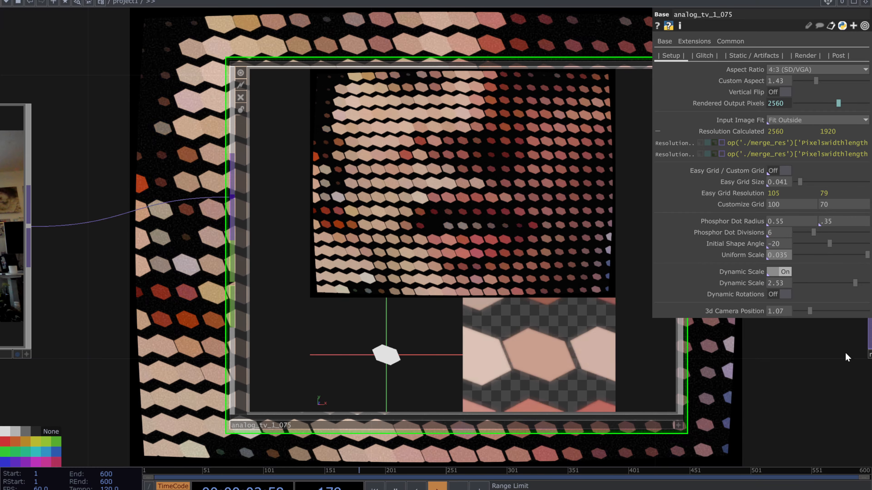
drag(809, 311, 814, 312)
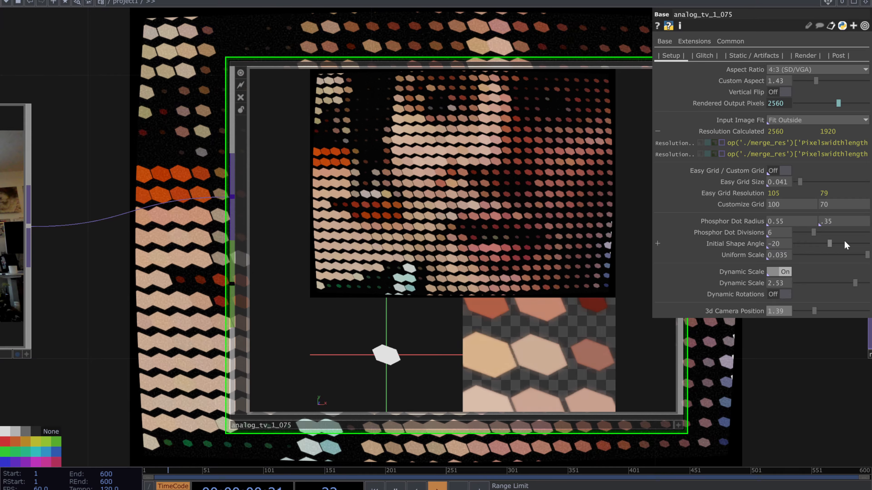
- Set the Initial Shape Angle to 0 and switch from Dynamic Scale to Dynamic Rotations
drag(830, 245, 831, 245)
text(0)
key(Return)
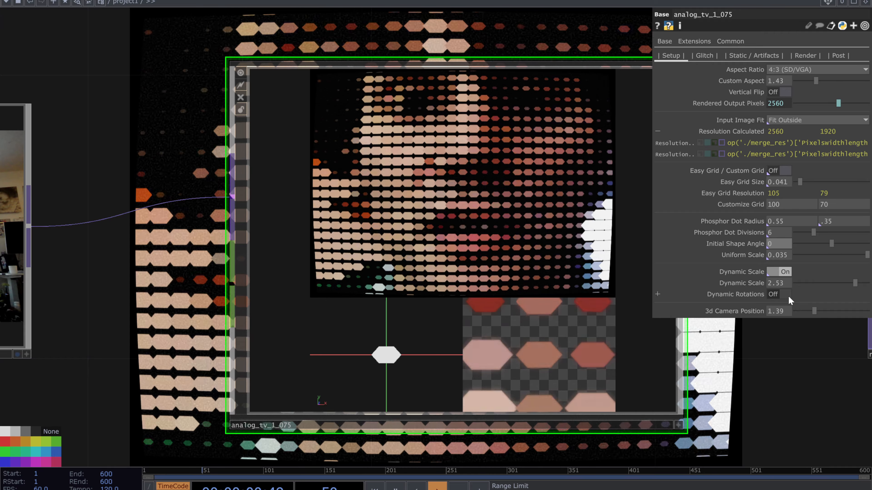
click(788, 294)
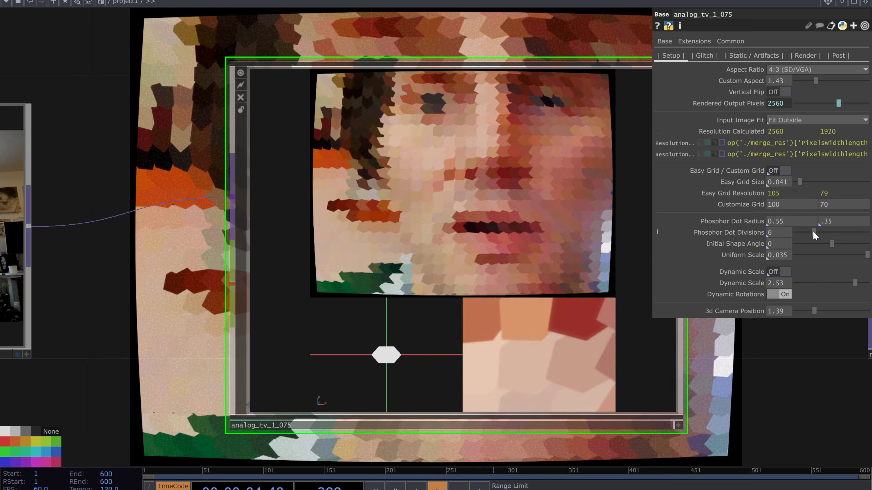
- Reduce the Phosphor Dot Divisions to 3, try Initial Shape Angles of -102 and -123, and return the angle to 0
drag(812, 231, 785, 231)
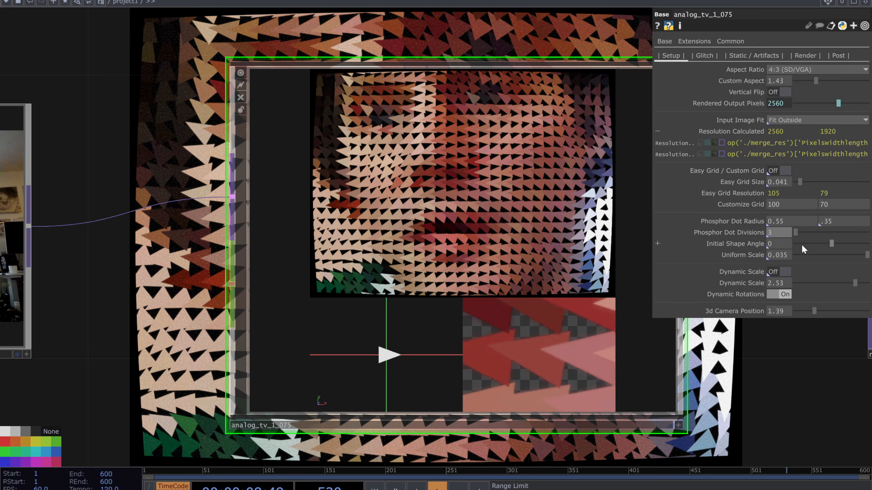
drag(829, 246, 819, 245)
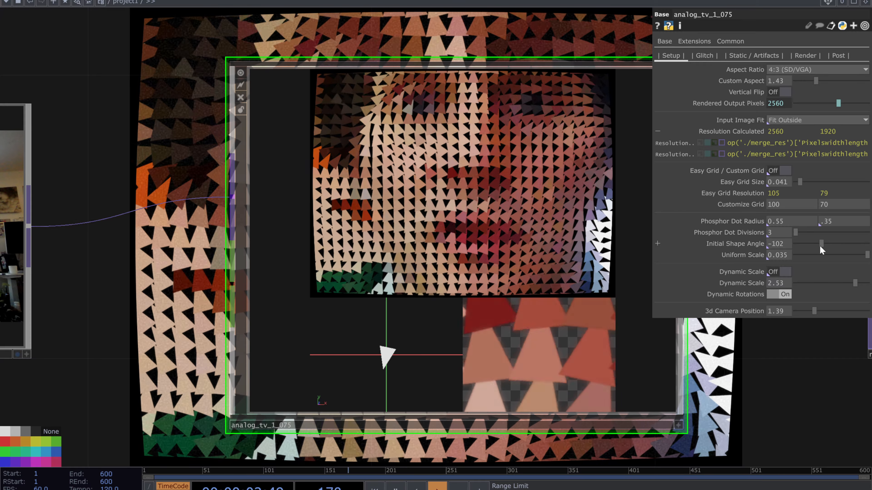
mouse_move(820, 246)
mouse_down()
mouse_move(831, 246)
mouse_move(812, 247)
mouse_move(818, 251)
mouse_up()
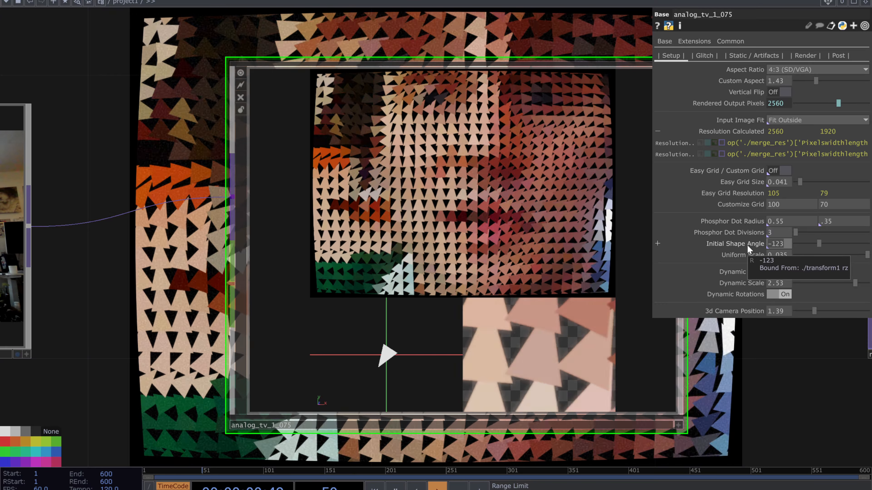
text(0)
key(Return)
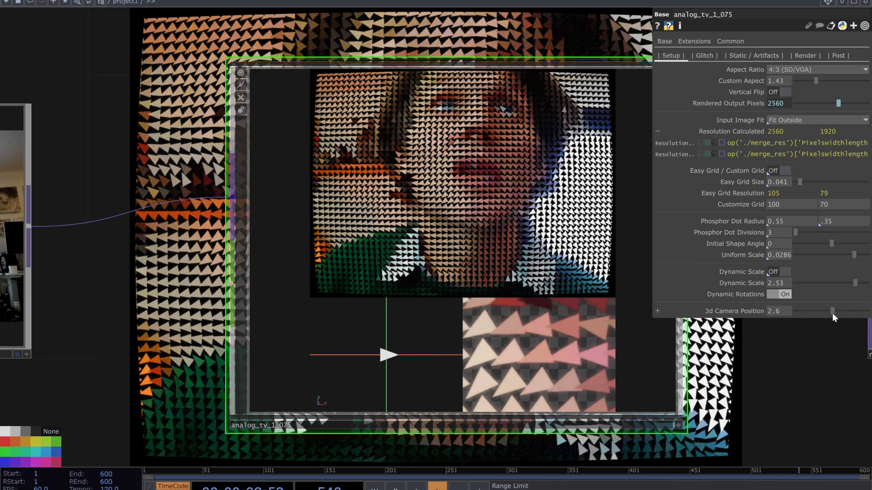
- Pull the 3d camera back to position 3.47 and inspect the triangular dots in the rendered output
drag(832, 312, 834, 313)
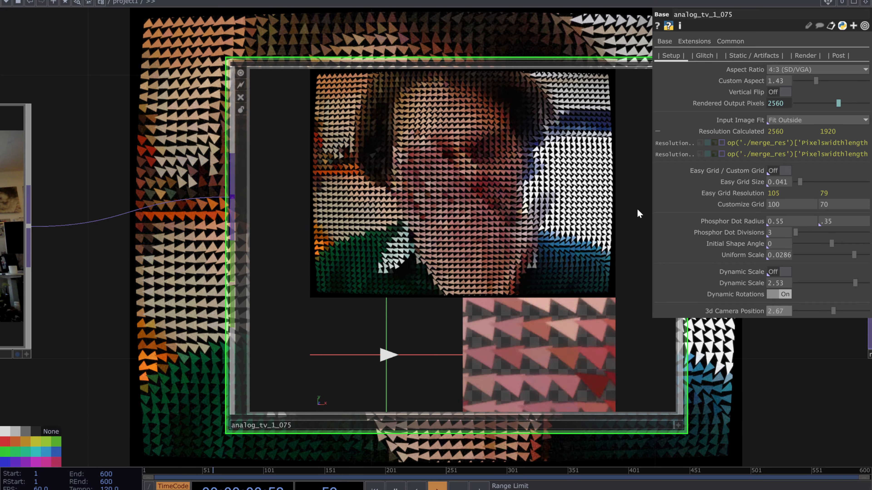
scroll(511, 173, up, 4)
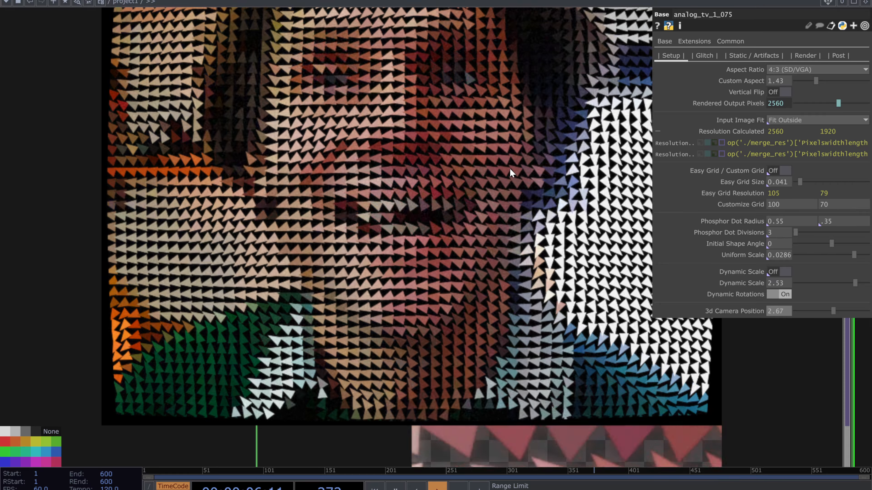
scroll(510, 173, down, 3)
scroll(510, 173, up, 2)
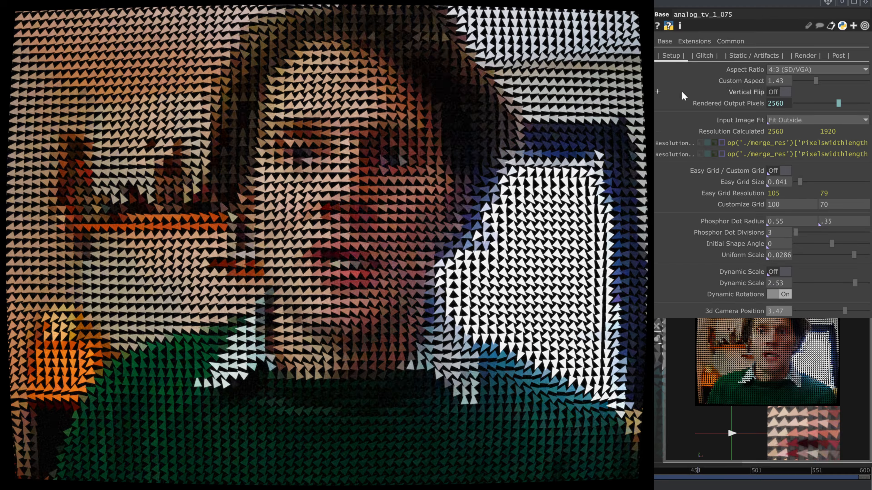
- Try Glitch Types 1 and 2 on and off, raising Maximum Strength 1 to 0.0594 and Maximum Strength 2 to 0.0571
click(706, 55)
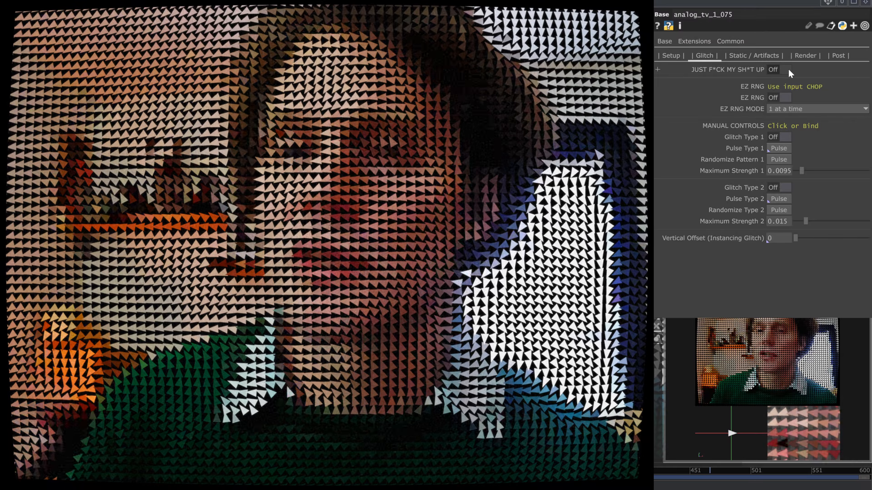
click(785, 138)
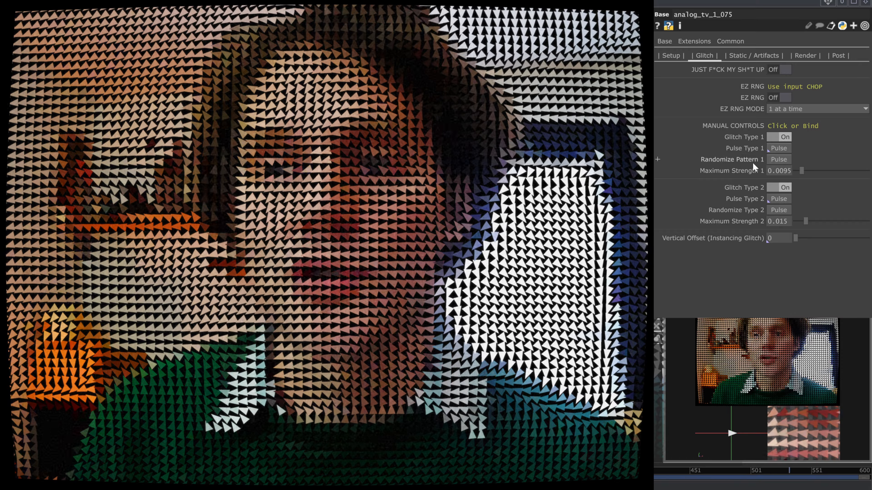
drag(801, 171, 839, 171)
click(779, 137)
click(779, 187)
drag(805, 221, 836, 221)
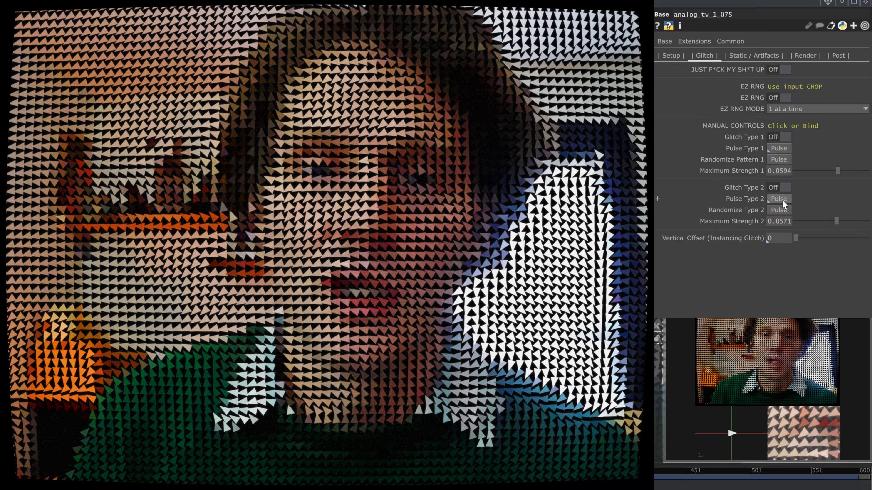
- Pulse glitch type 2 twice, and turn on Glitch Type 1 with a randomized pattern
click(783, 201)
click(781, 201)
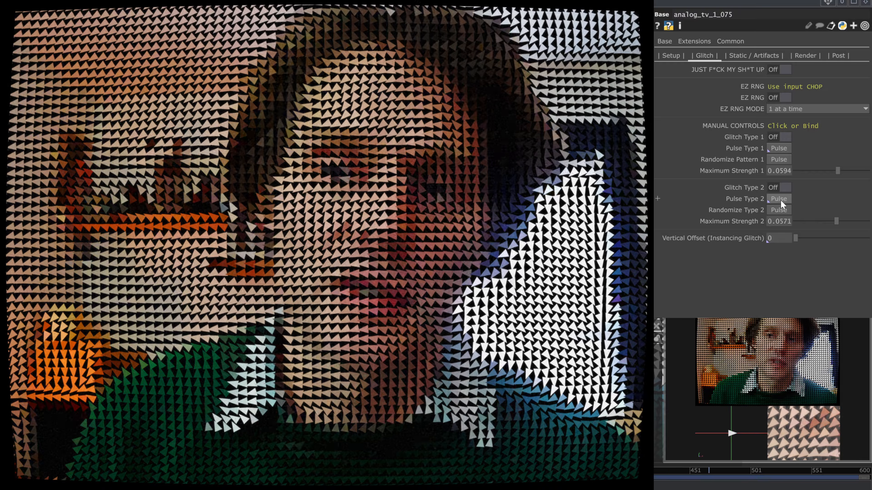
click(776, 163)
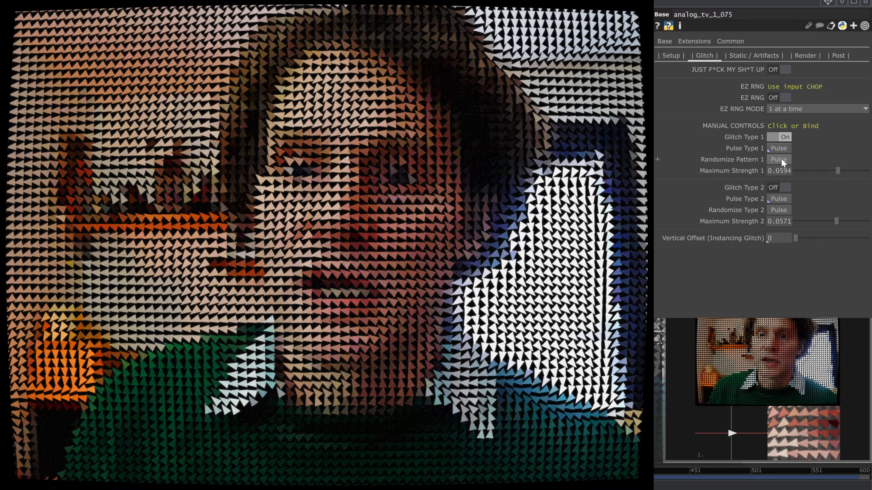
click(779, 159)
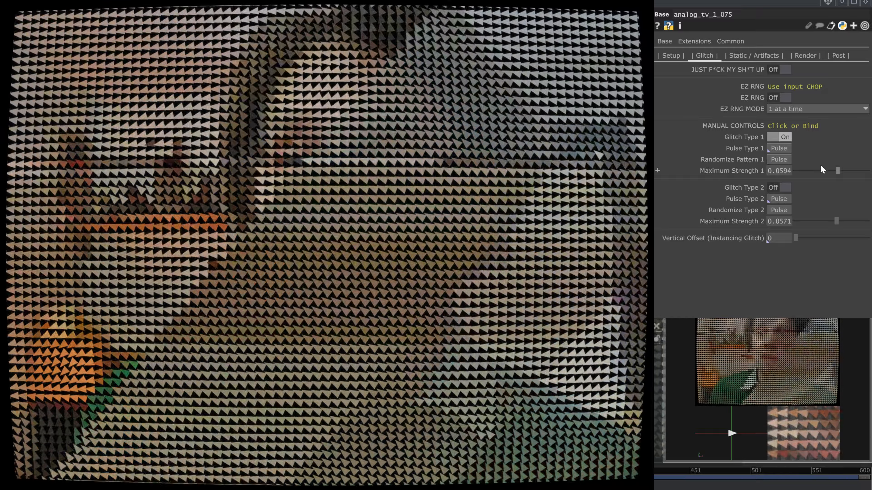
- Lower Maximum Strength 1 of the glitch to 0.0157 and turn Dynamic Scale on in the setup parameters
drag(821, 166, 800, 175)
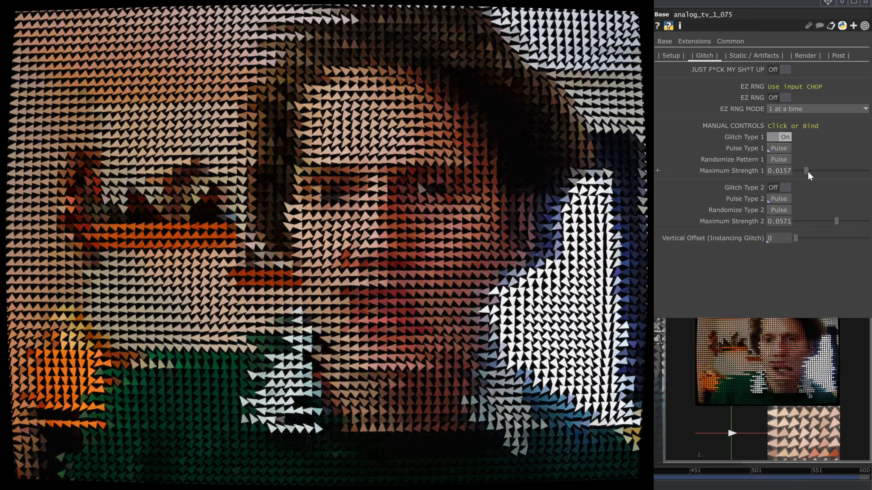
drag(800, 171, 809, 173)
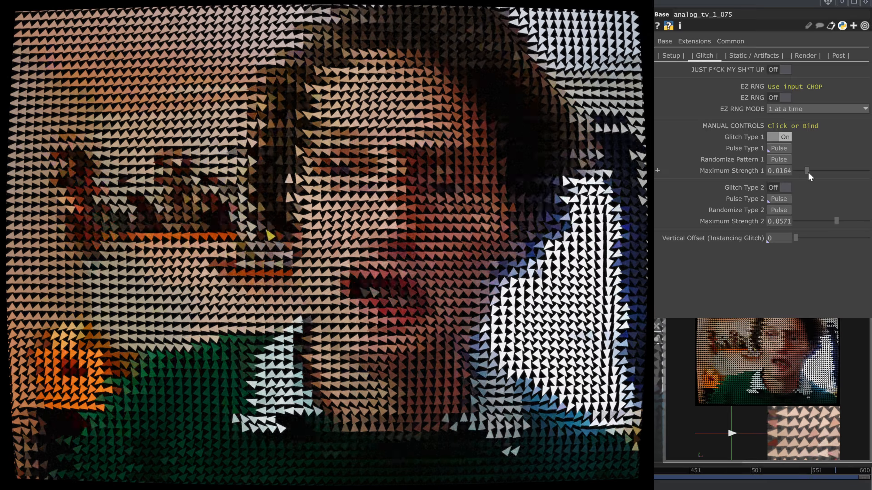
drag(808, 173, 807, 173)
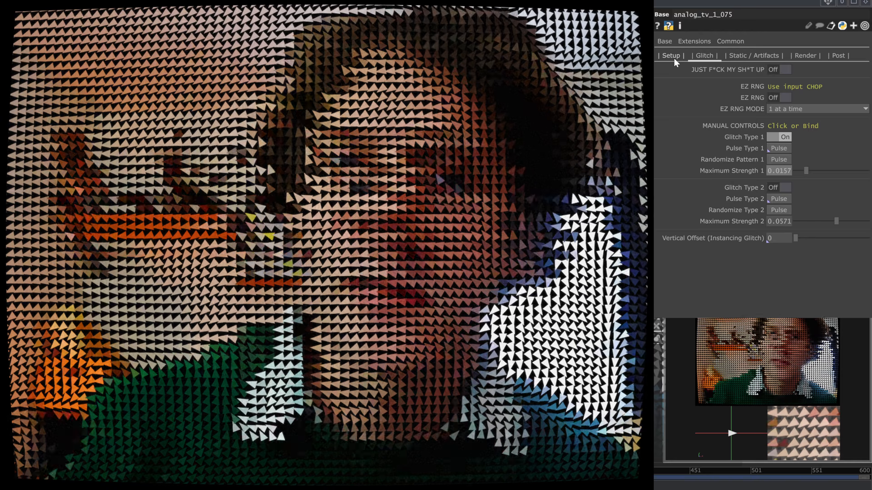
click(674, 58)
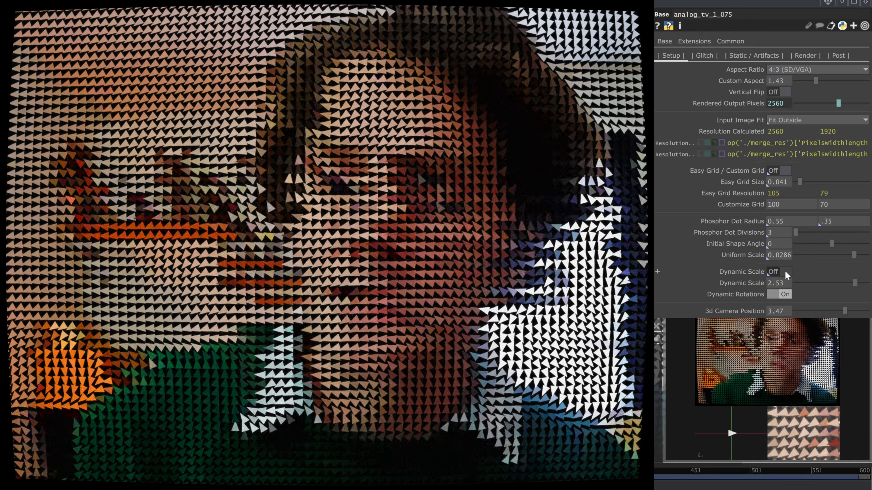
click(786, 272)
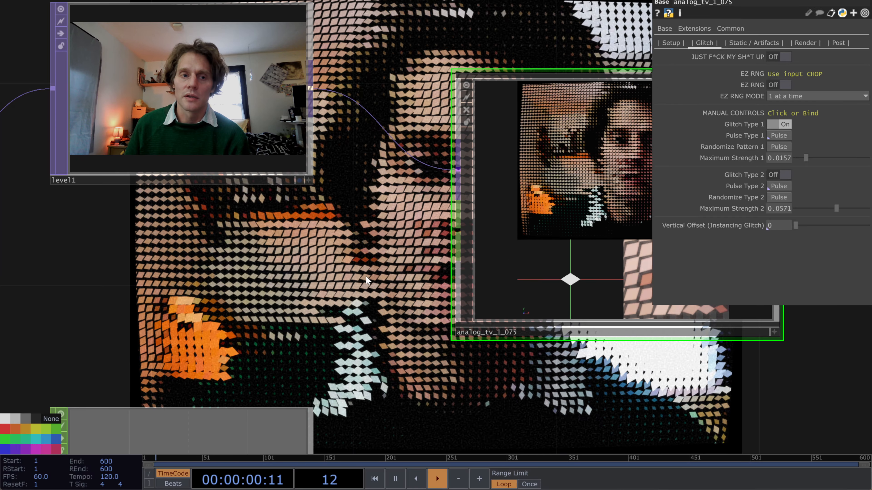
- Connect the select1 output to the lower input of analog_tv_1_075 and turn on EZ RNG
scroll(354, 270, down, 2)
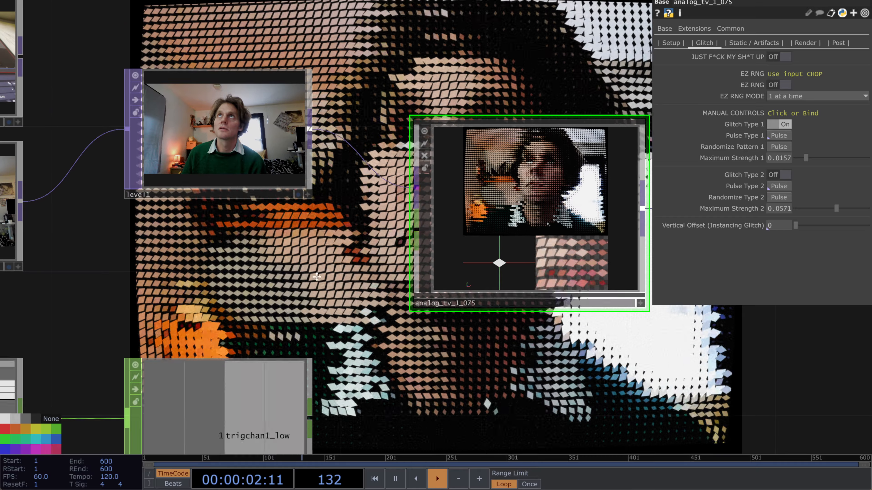
drag(313, 280, 336, 251)
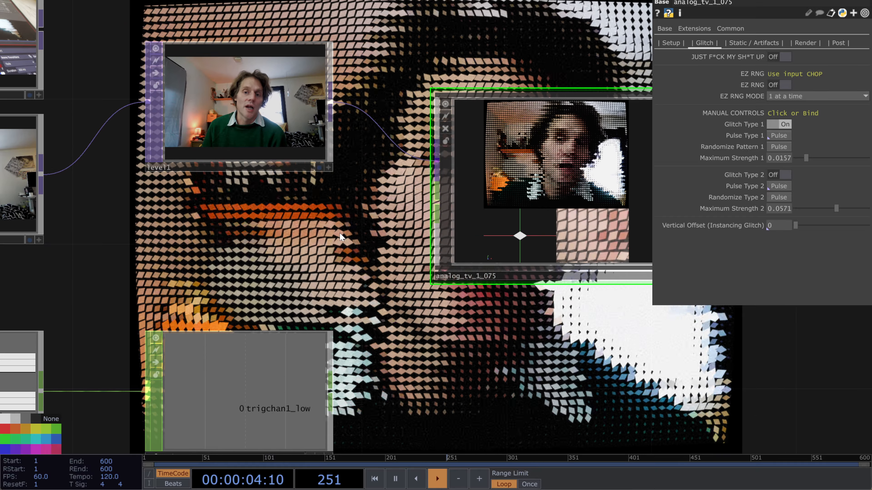
scroll(340, 234, down, 2)
drag(409, 319, 387, 316)
drag(329, 342, 401, 218)
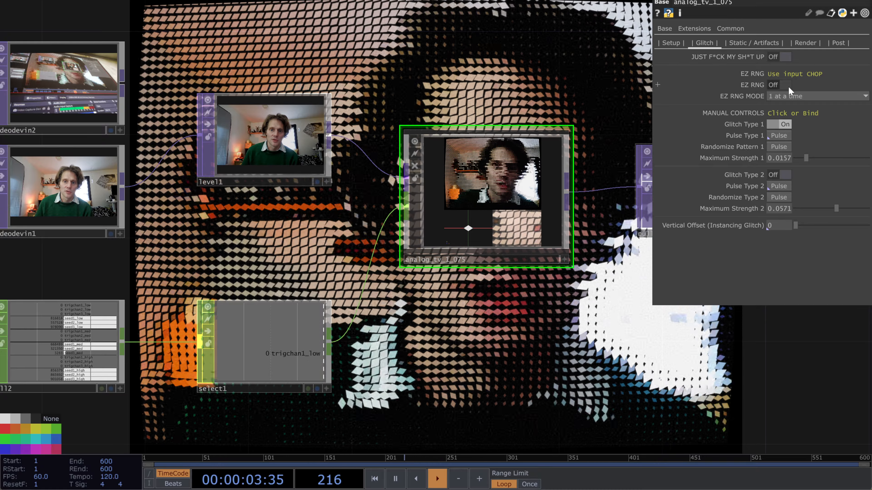
click(788, 85)
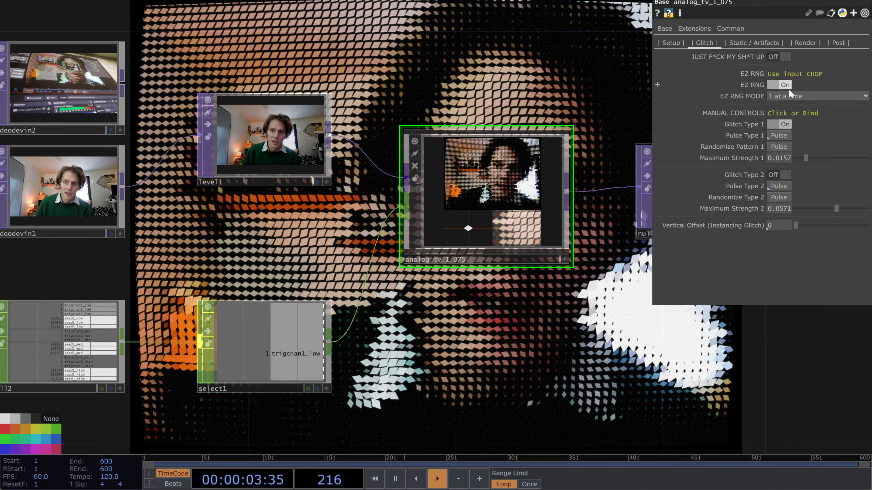
- Set the EZ RNG Mode to pulses only and turn Glitch Type 1 off
click(808, 96)
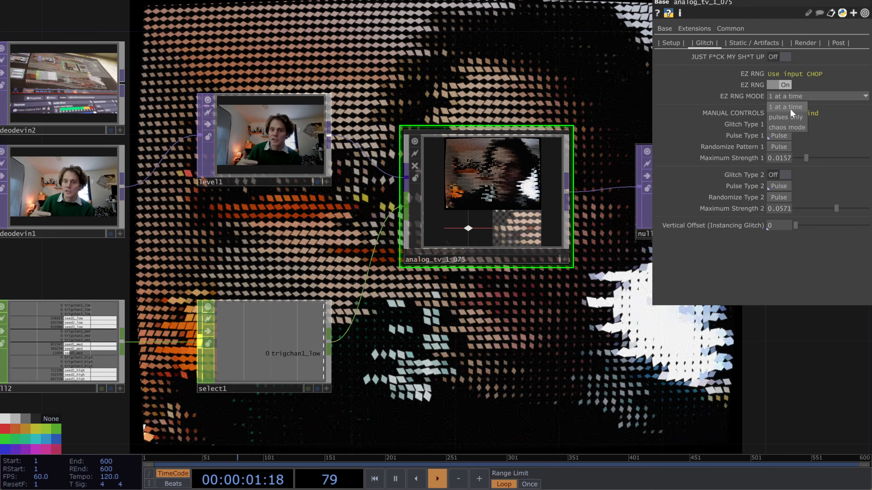
click(786, 117)
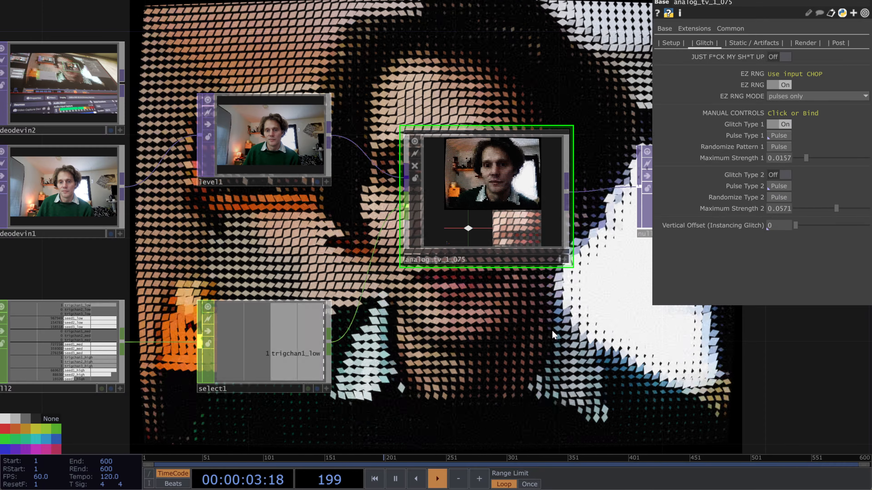
drag(552, 330, 541, 331)
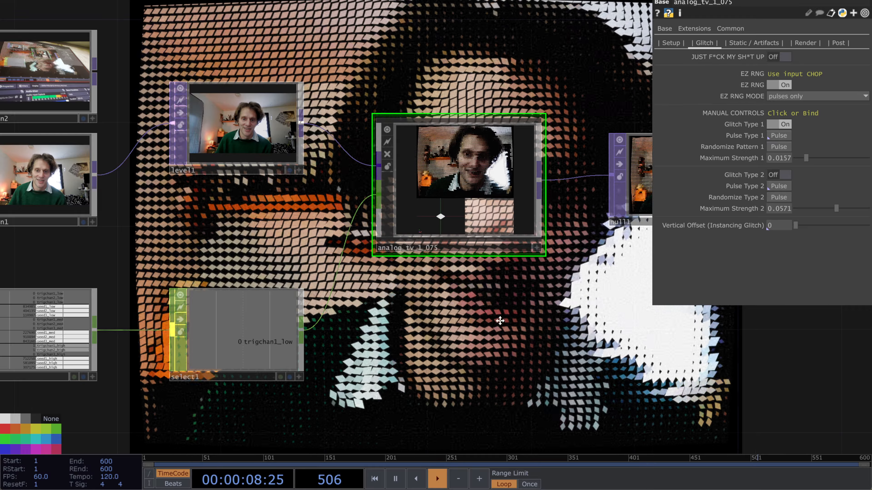
drag(499, 321, 520, 325)
click(785, 124)
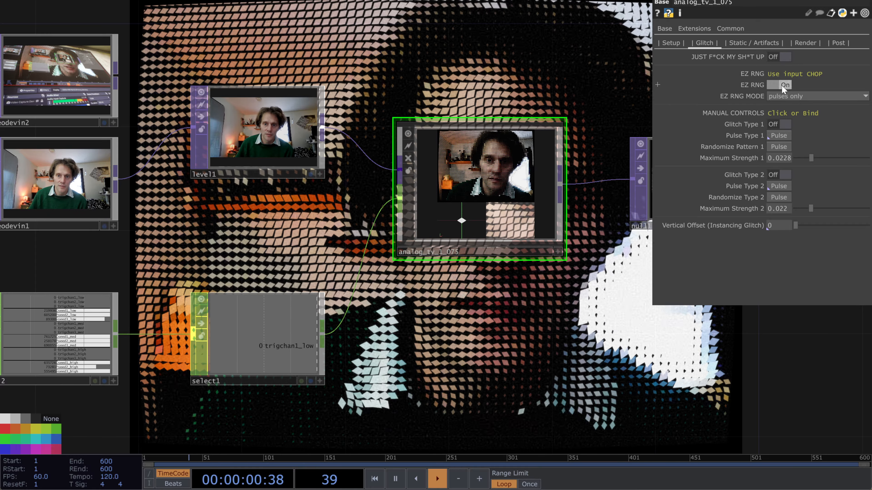
- Turn EZ RNG off and on again, and set its mode to chaos mode
click(781, 85)
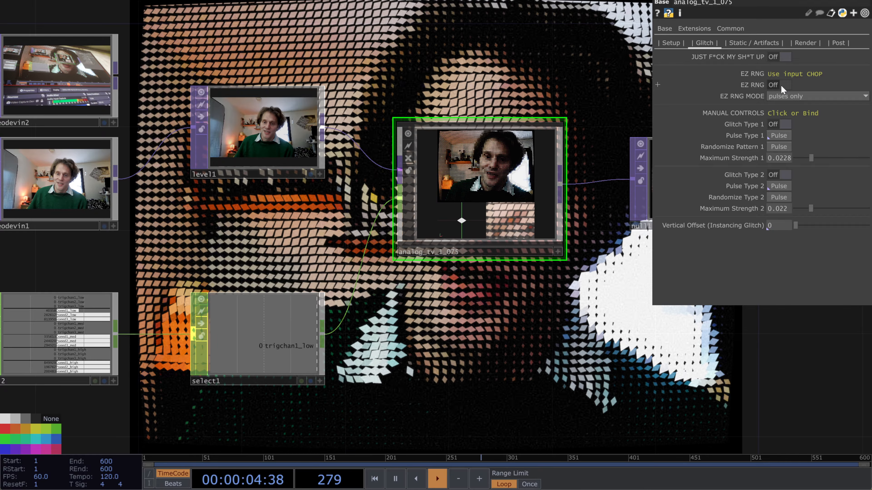
click(780, 84)
click(789, 97)
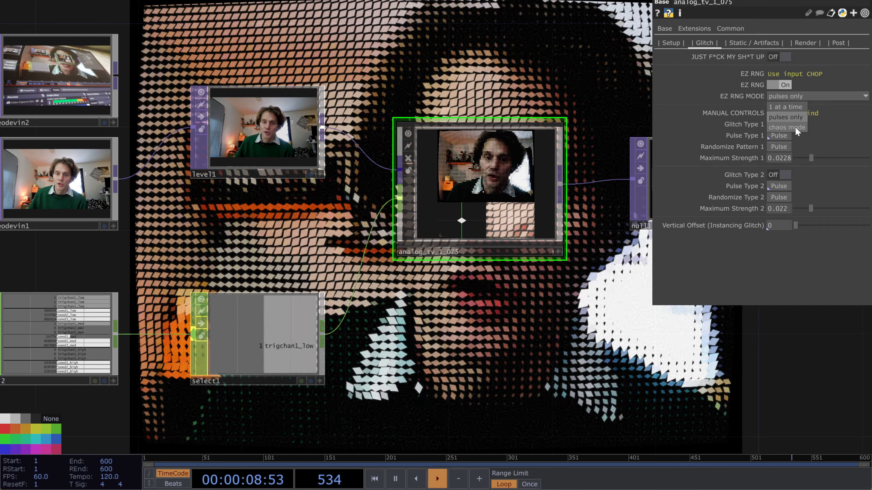
click(795, 129)
drag(586, 79, 533, 97)
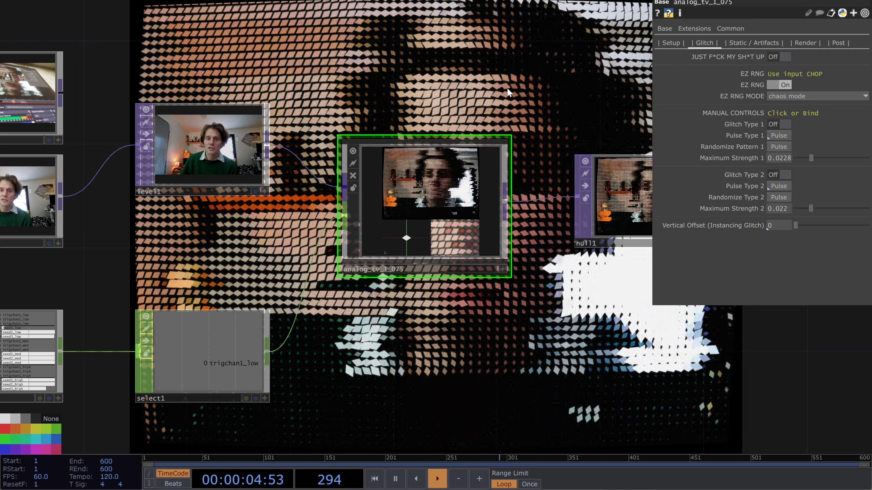
drag(493, 88, 506, 94)
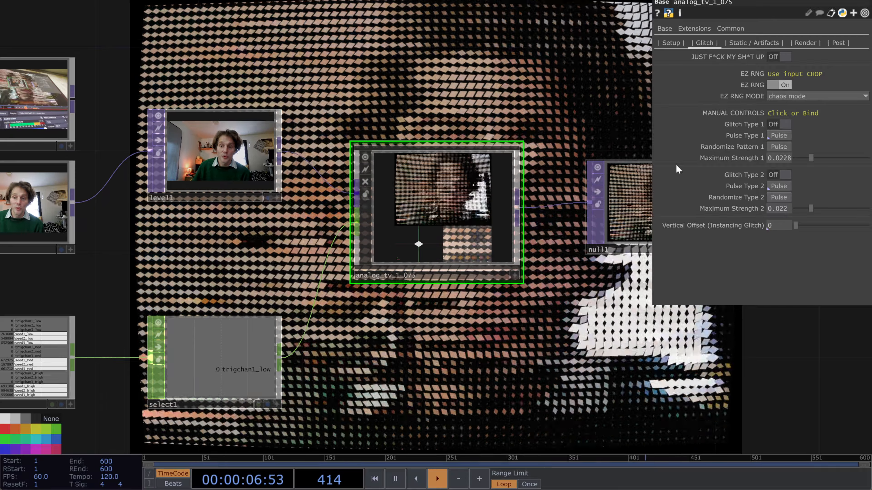
- Try both manual glitch types on and off with EZ RNG disabled, and turn EZ RNG back on
click(786, 173)
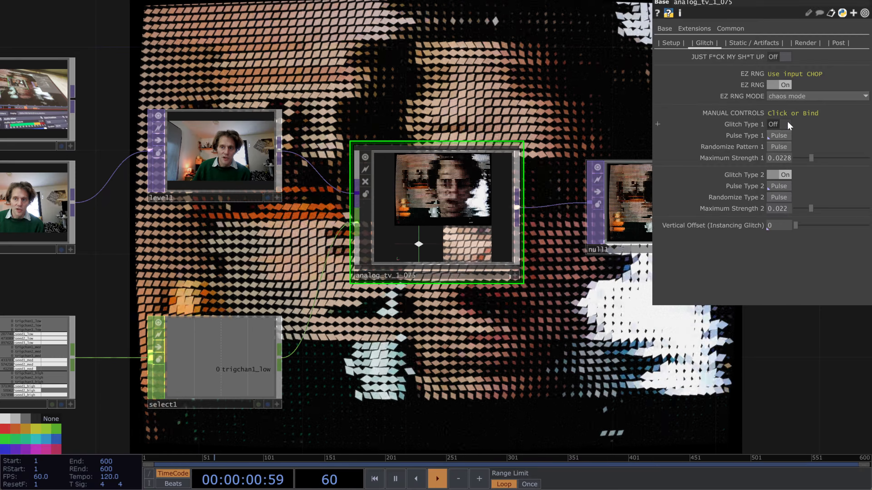
click(786, 174)
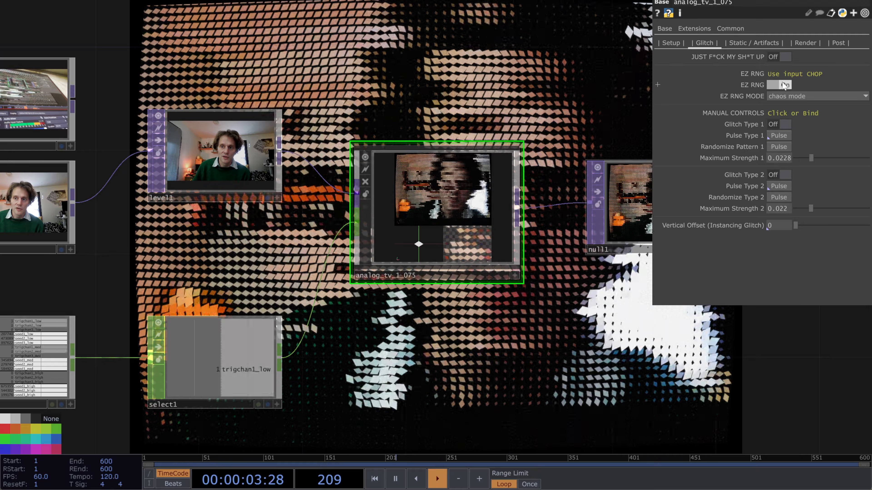
click(786, 85)
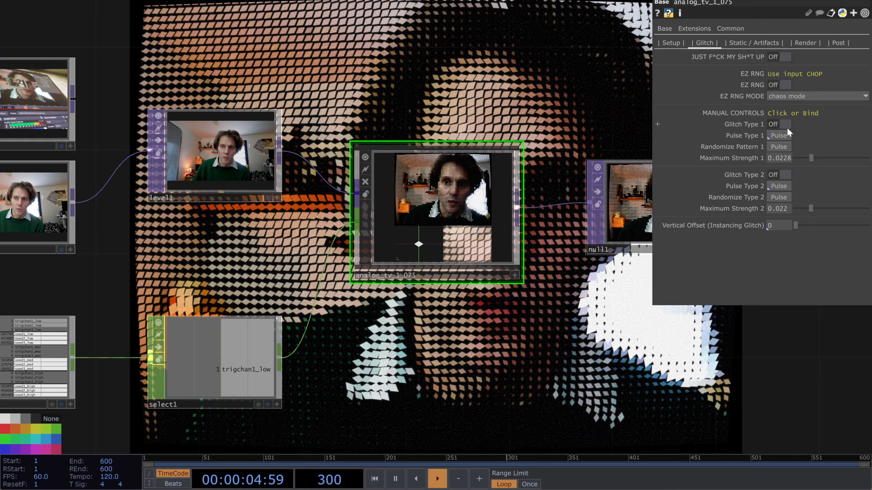
click(786, 176)
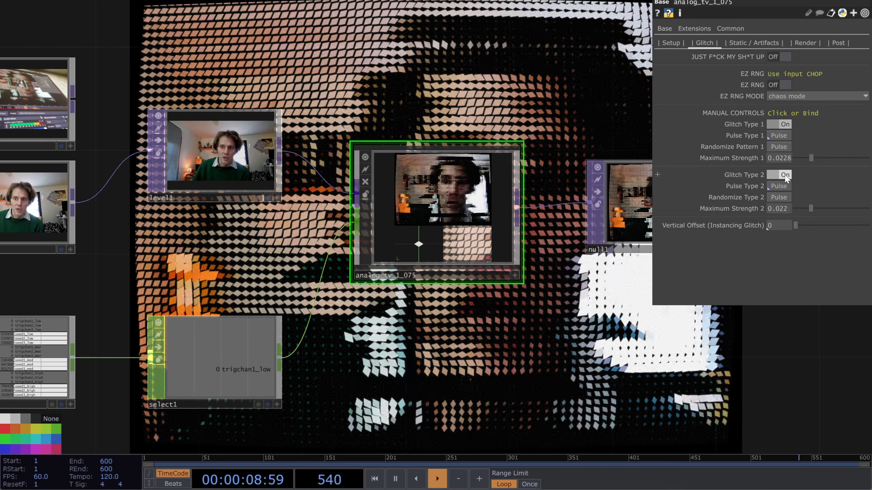
click(785, 174)
click(785, 124)
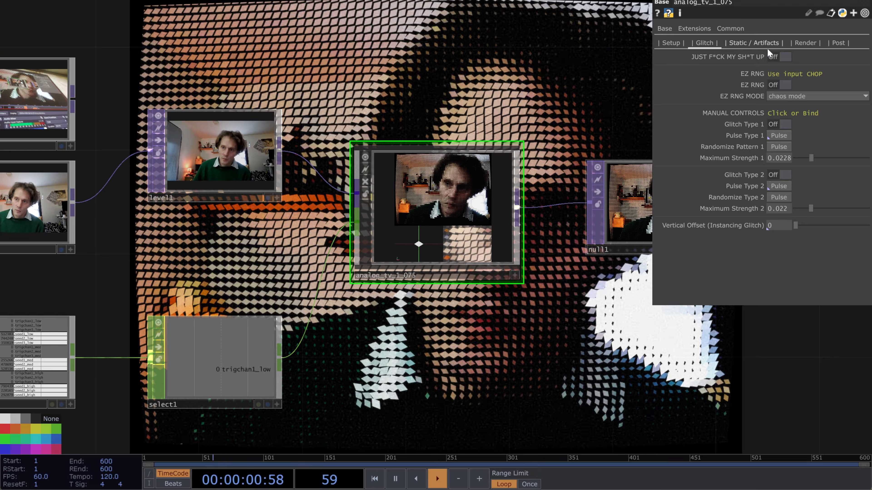
click(785, 85)
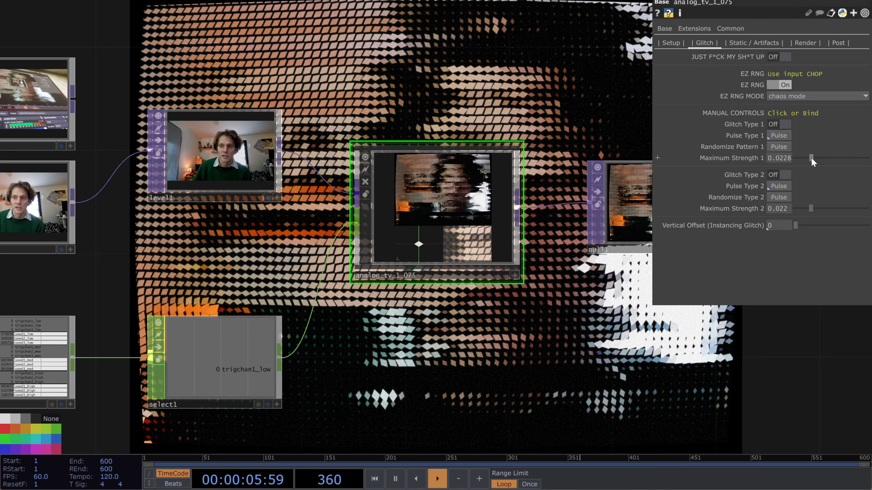
- Try Maximum Strength 1 at 0.1 with a high Maximum Strength 2, and lower them to 0.008 and 0.0059
drag(811, 159, 868, 158)
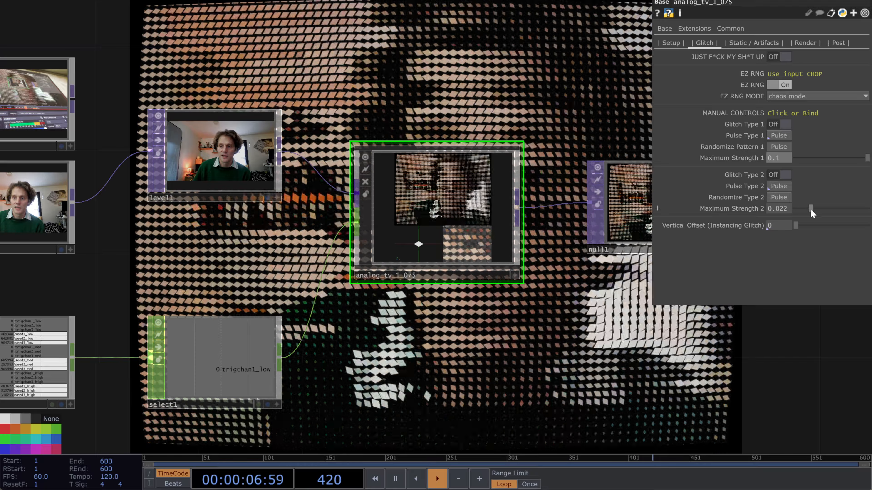
drag(811, 208, 868, 209)
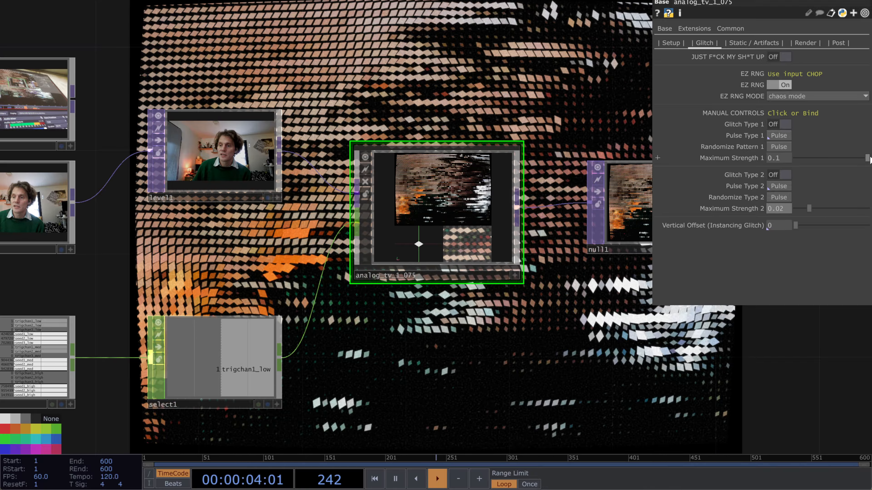
drag(869, 159, 803, 164)
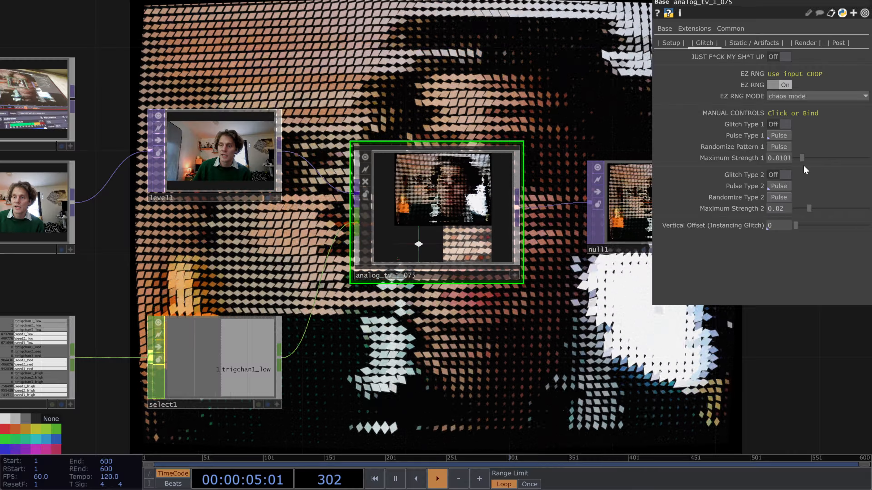
drag(809, 208, 796, 209)
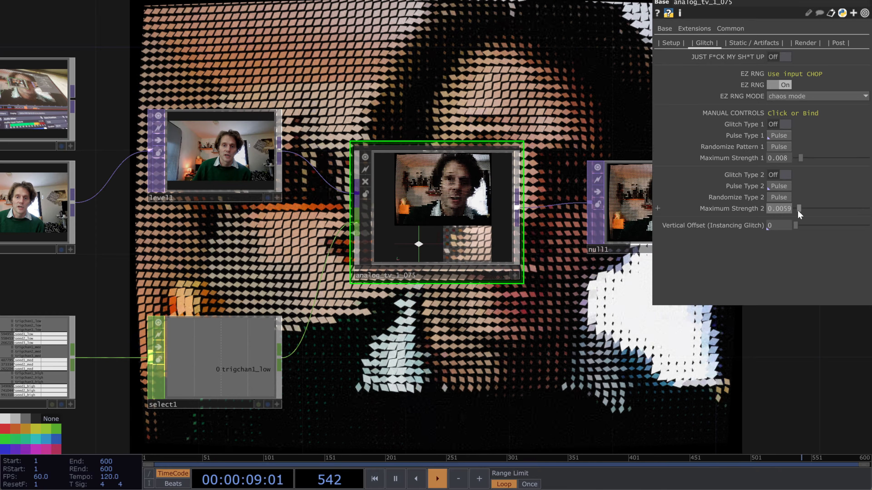
drag(593, 112, 529, 152)
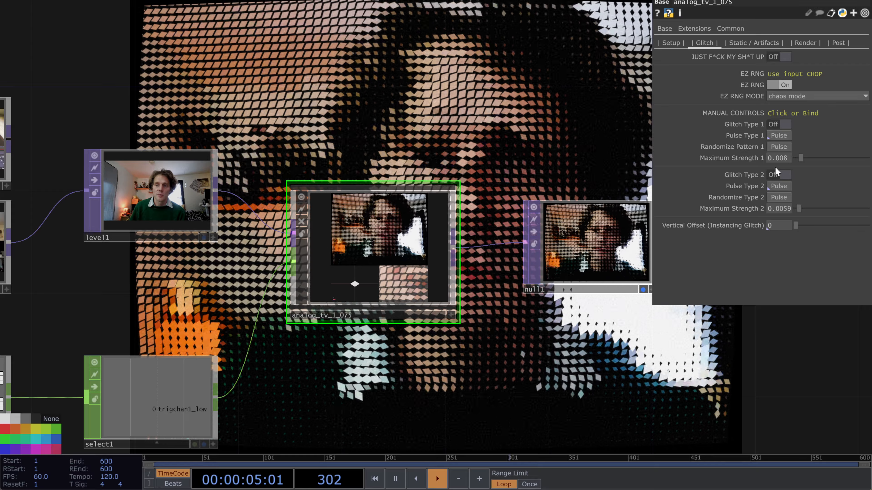
- Lower both Maximum Strength 1 and Maximum Strength 2 of the glitch to 0.001
drag(800, 158, 785, 158)
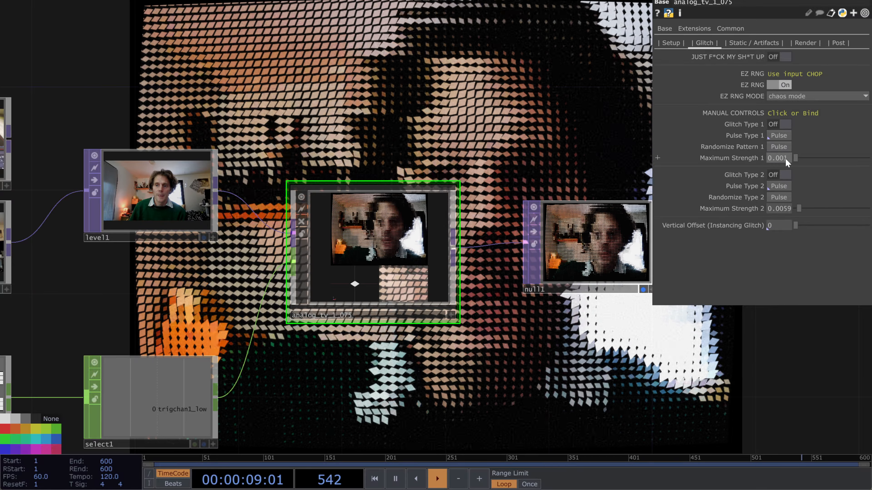
drag(801, 213, 791, 212)
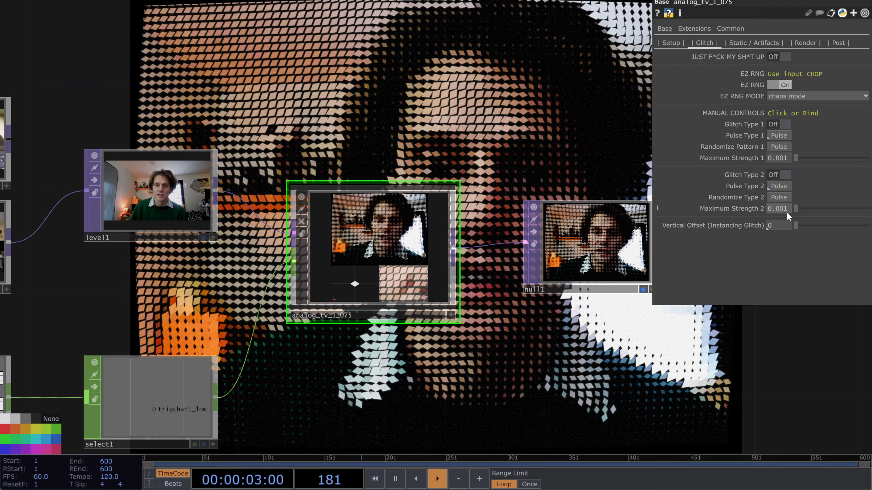
drag(562, 150, 499, 196)
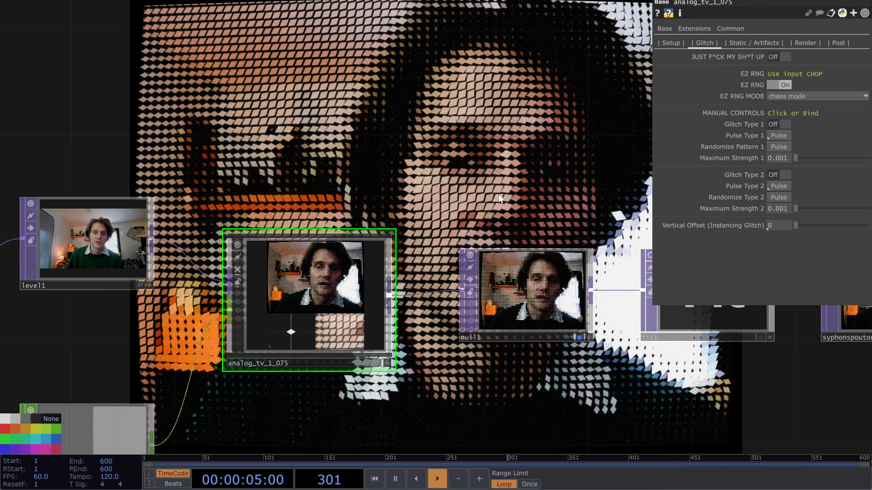
drag(478, 160, 588, 97)
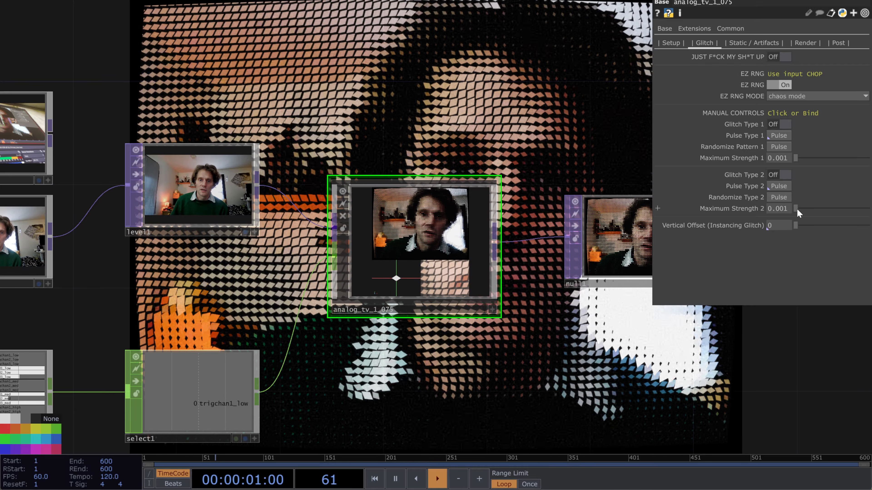
- Raise Maximum Strength 2 to 0.0129 and Maximum Strength 1 to 0.0305
drag(798, 209, 804, 208)
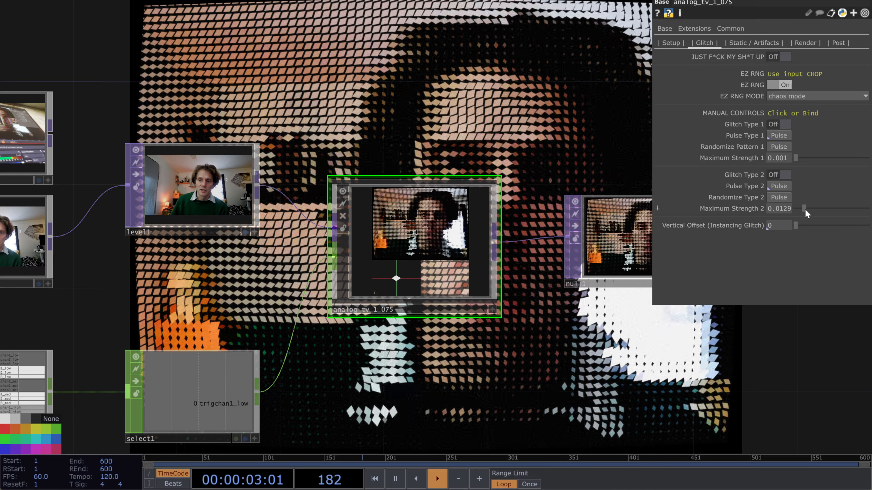
drag(795, 158, 817, 159)
- Look at the setup parameters and change the EZ RNG Mode to pulses only
click(671, 43)
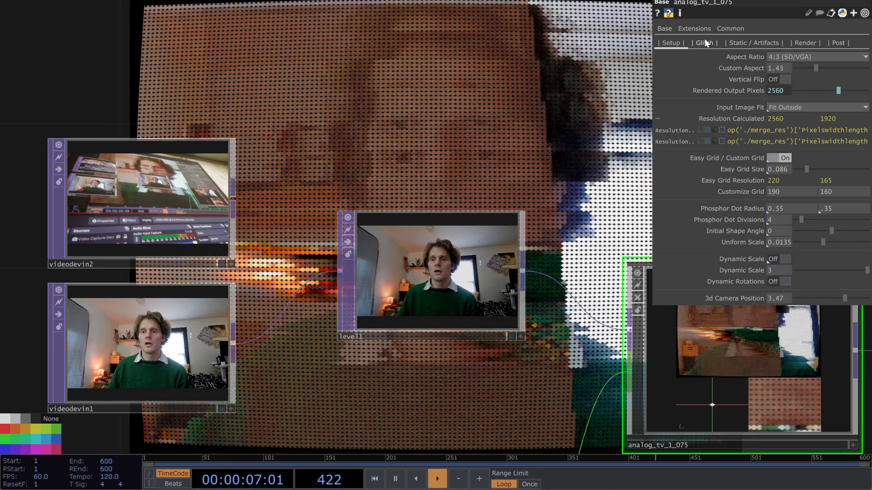
click(704, 43)
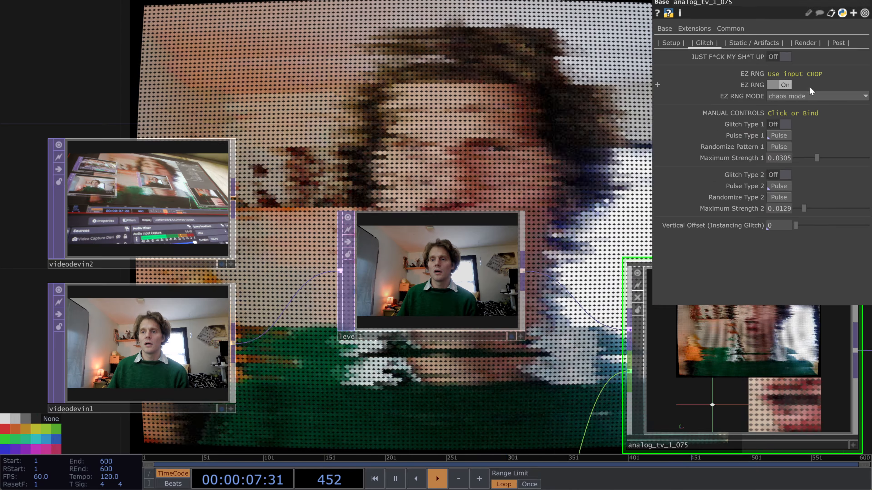
click(807, 97)
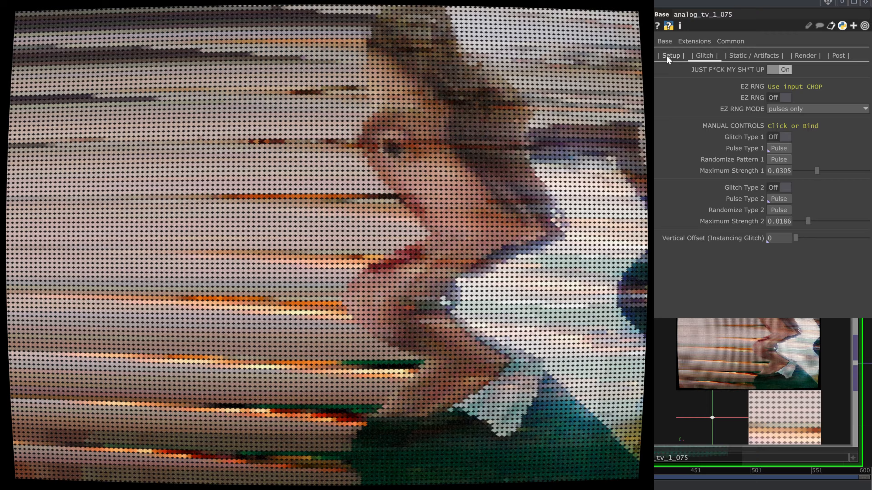
- Set Phosphor Dot Divisions to 5 in the setup parameters of analog_tv_1_075
click(668, 55)
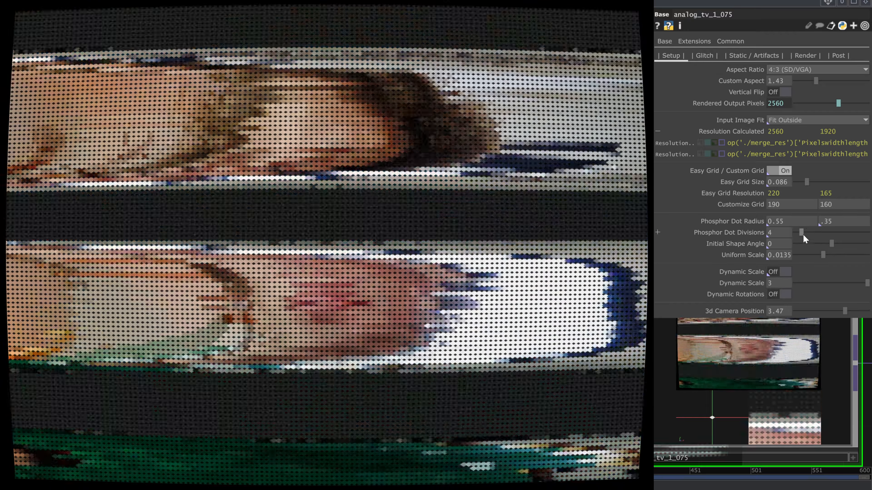
drag(801, 233, 806, 232)
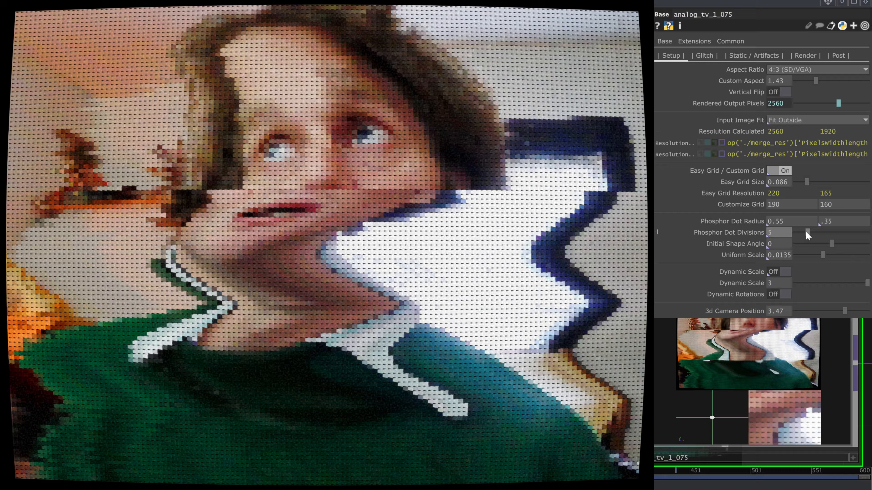
- Turn off JUST F*CK MY SH*T UP in the glitch parameters
click(705, 56)
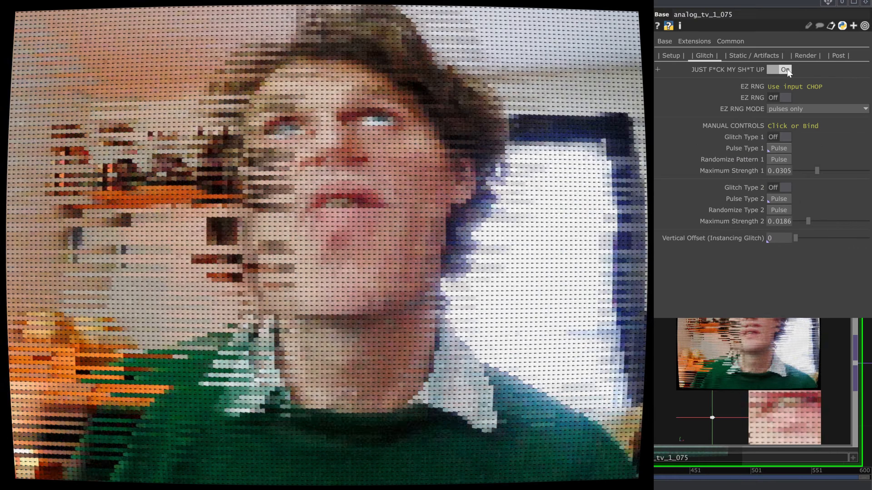
click(787, 69)
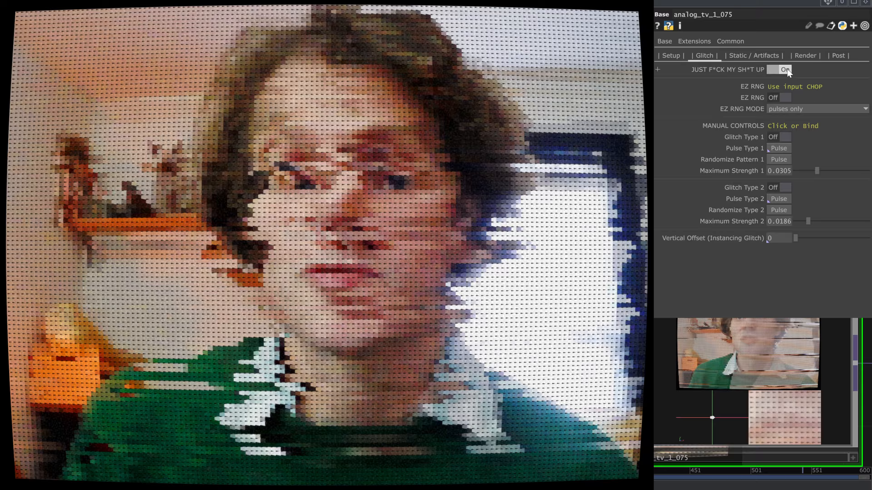
click(787, 69)
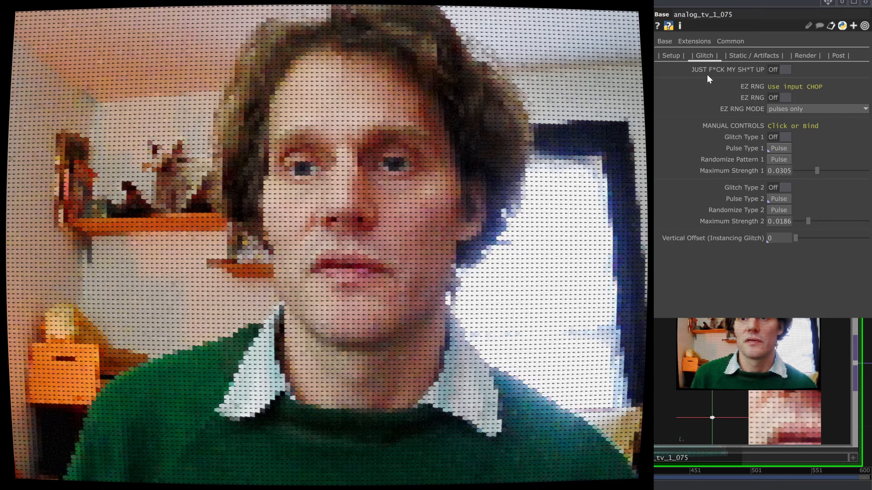
- Check the setup parameters and turn JUST F*CK MY SH*T UP on in the glitch parameters
click(671, 56)
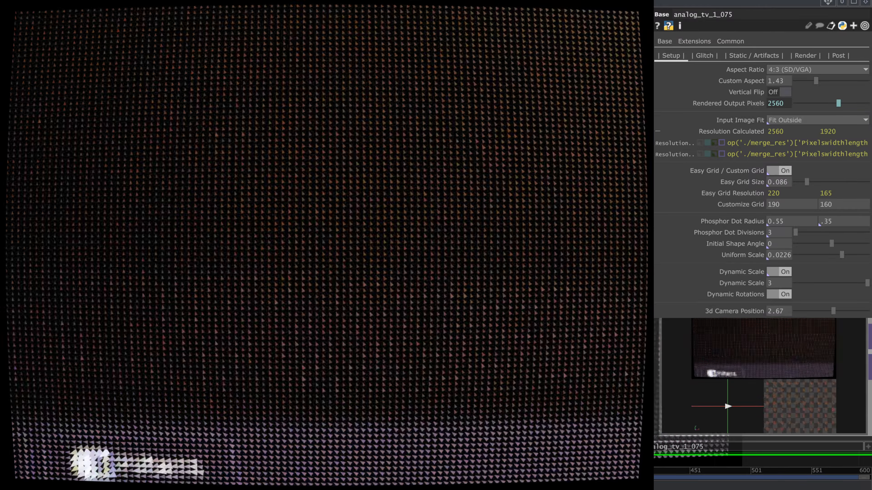
click(704, 55)
click(785, 70)
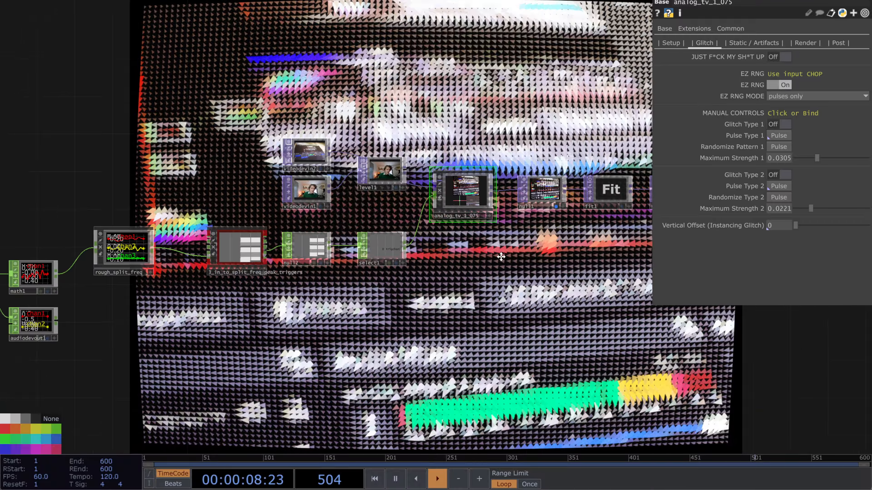
- Disconnect select1 from the trigger input of analog_tv_1_075
scroll(504, 233, up, 8)
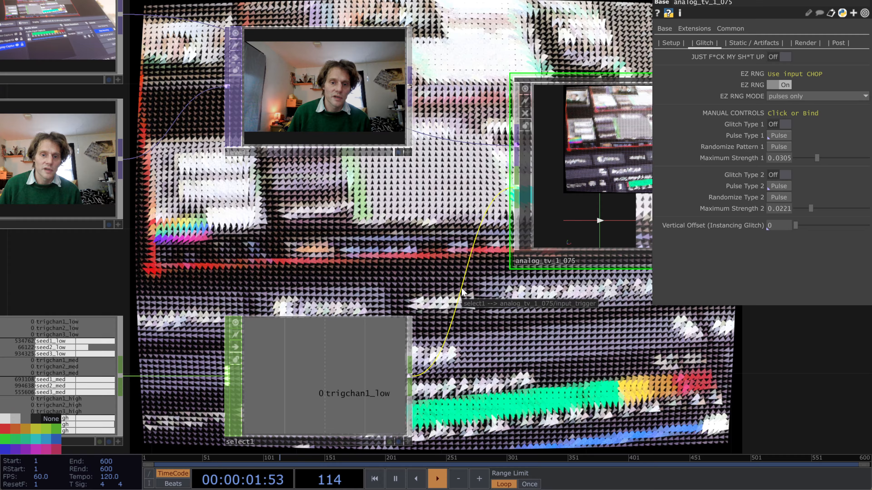
right_click(462, 292)
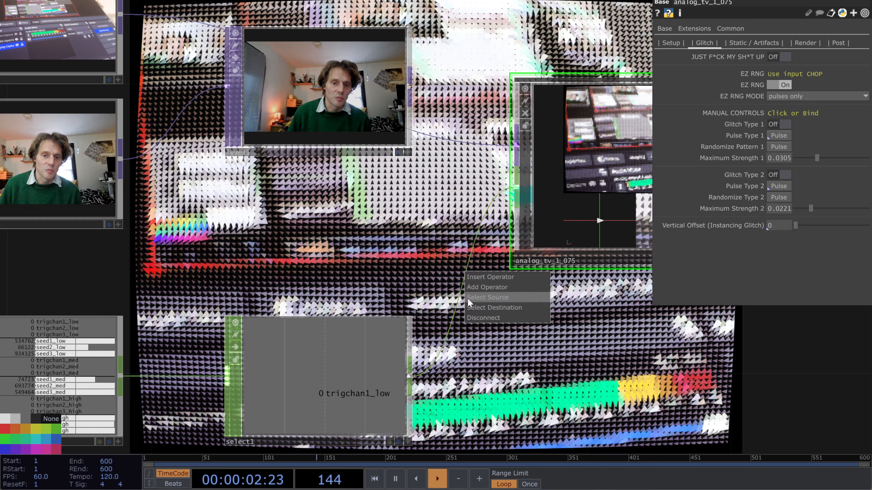
click(479, 306)
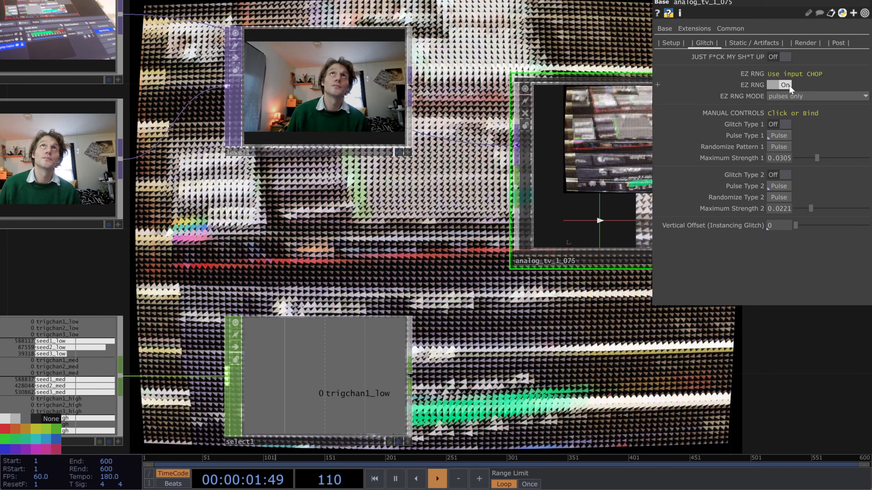
- Turn EZ RNG off and toggle TV Static Overlay in the Static / Artifacts parameters
click(785, 85)
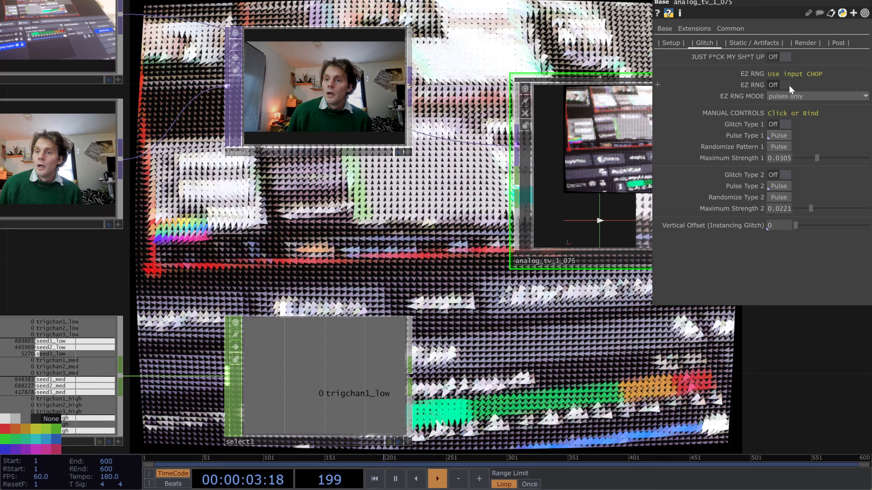
click(757, 43)
click(786, 57)
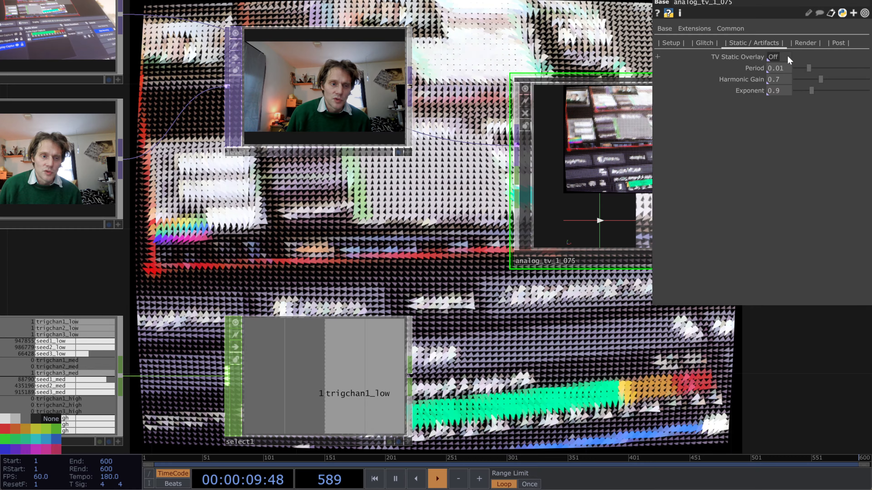
- Review the Render parameters of analog_tv_1_075, including the available Instanced Grid Pixel Format options
click(808, 44)
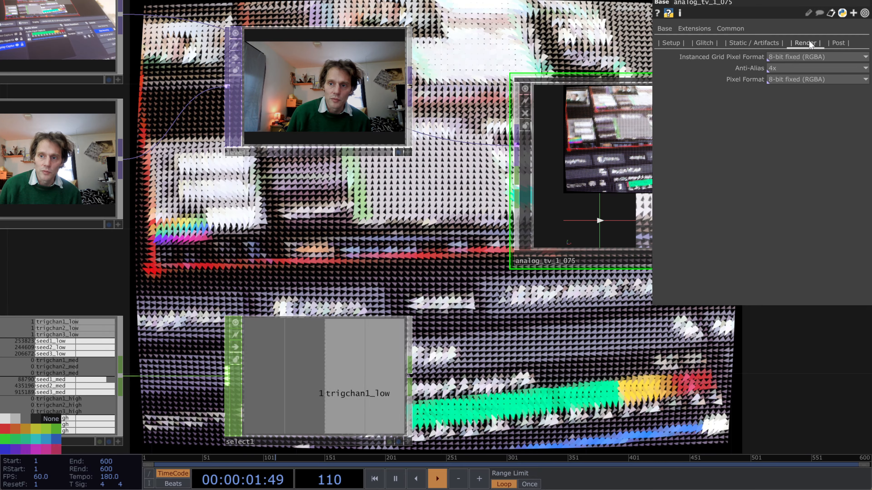
click(786, 58)
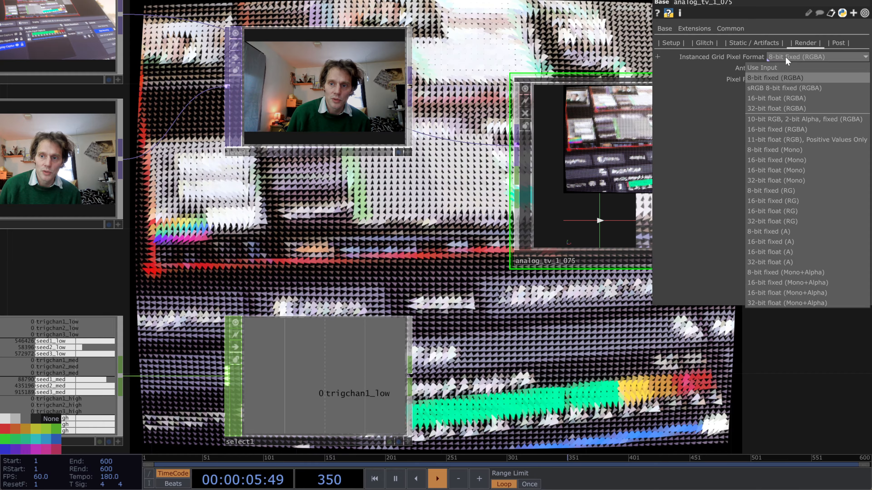
click(786, 59)
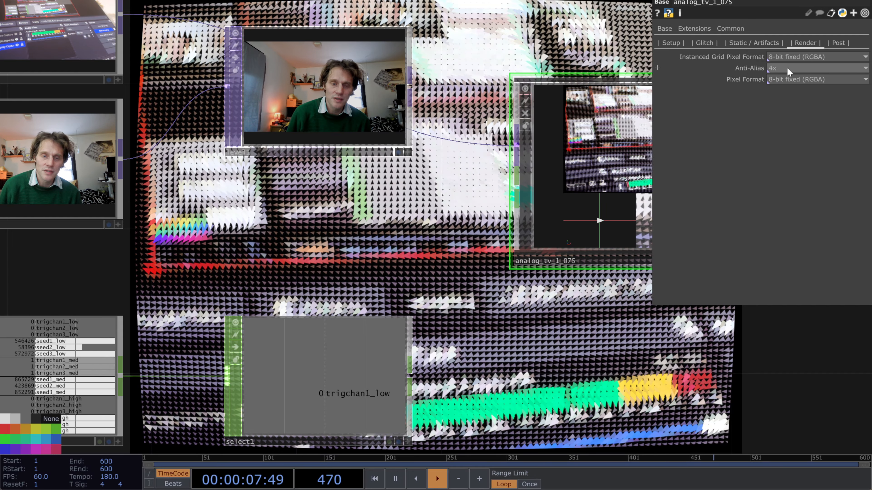
drag(650, 320, 596, 324)
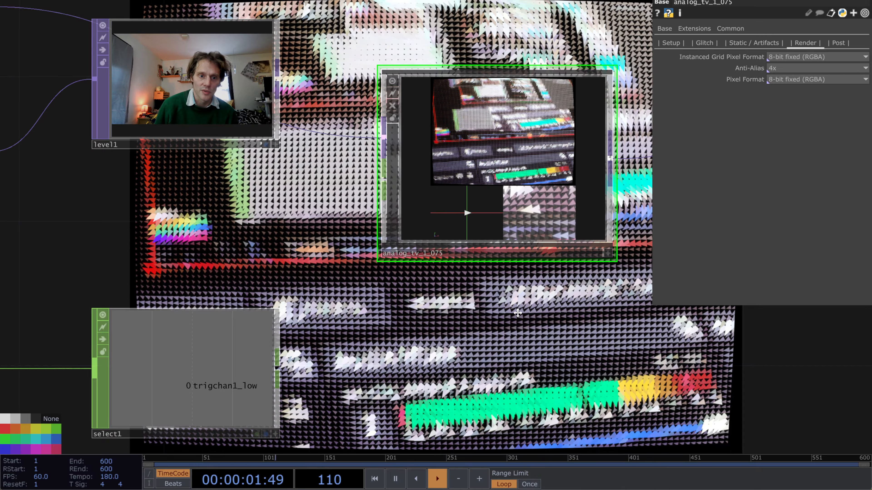
drag(519, 313, 509, 314)
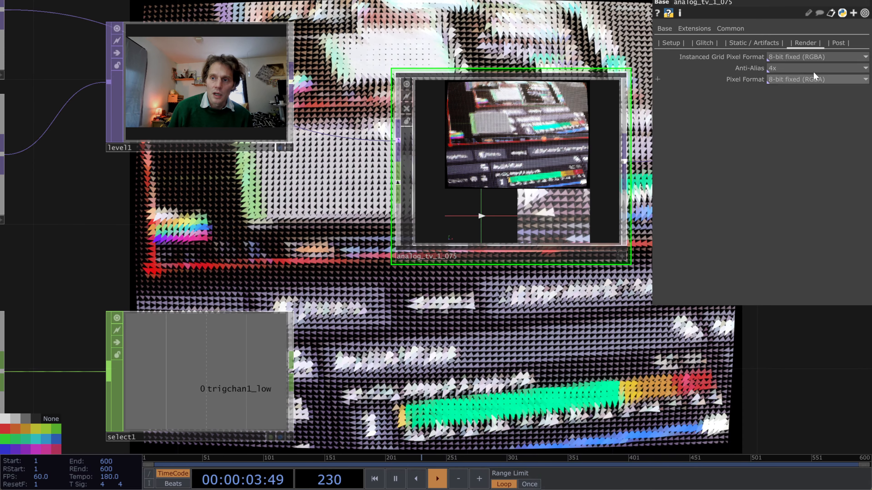
- In the Post parameters, set Lens Distort Amount to 0.369, offset RGB to -0.23 and Saturation to 1.38, and turn Bloom on
click(836, 42)
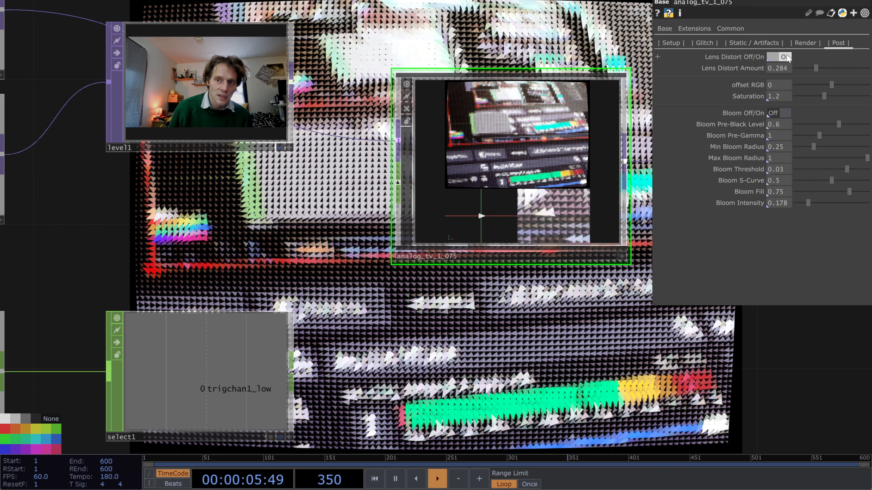
mouse_move(812, 66)
mouse_down()
mouse_move(865, 66)
mouse_move(826, 71)
mouse_up()
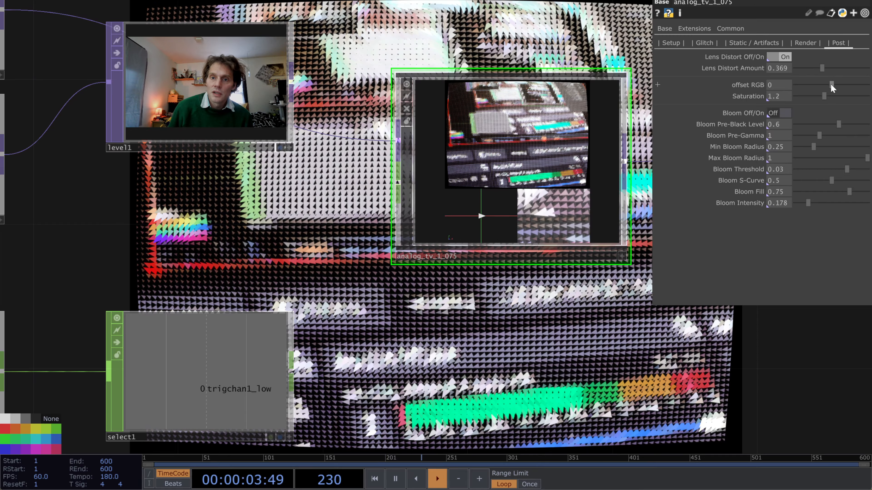
drag(831, 85, 807, 92)
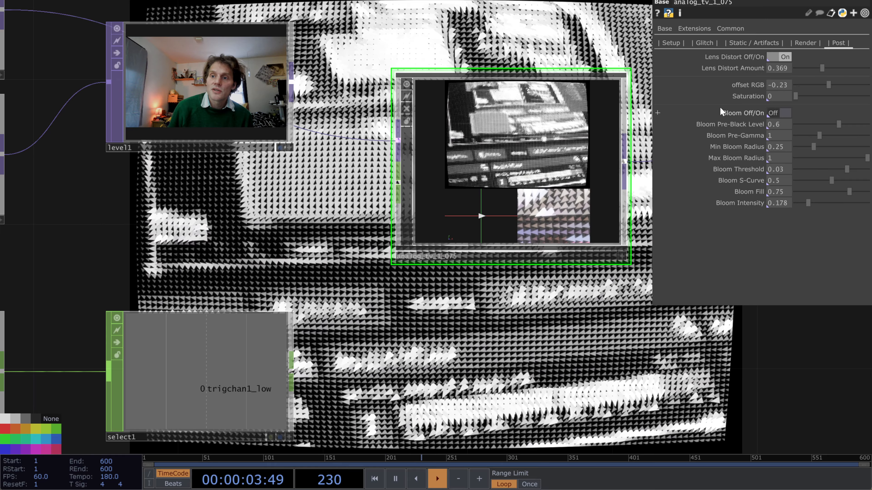
mouse_move(720, 107)
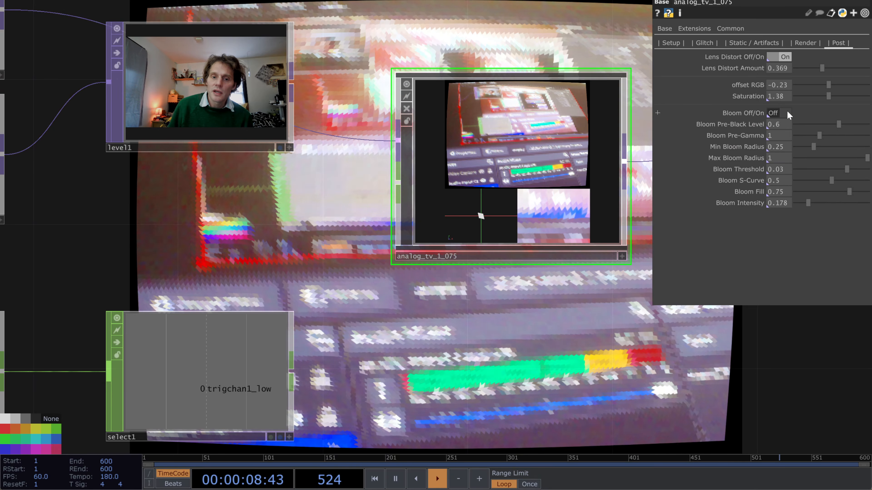
click(786, 113)
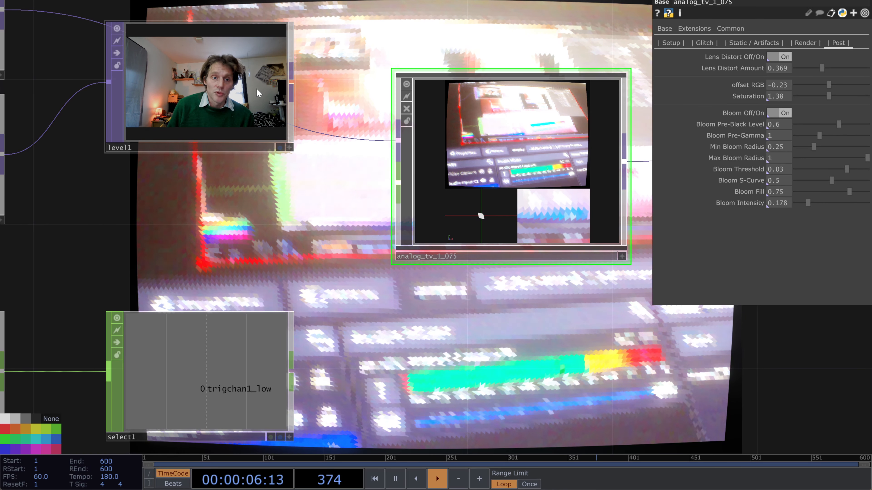
- Connect level1 to the input of analog_tv_1_075 in place of videodevin2 and reposition the level1 node
drag(256, 88, 263, 202)
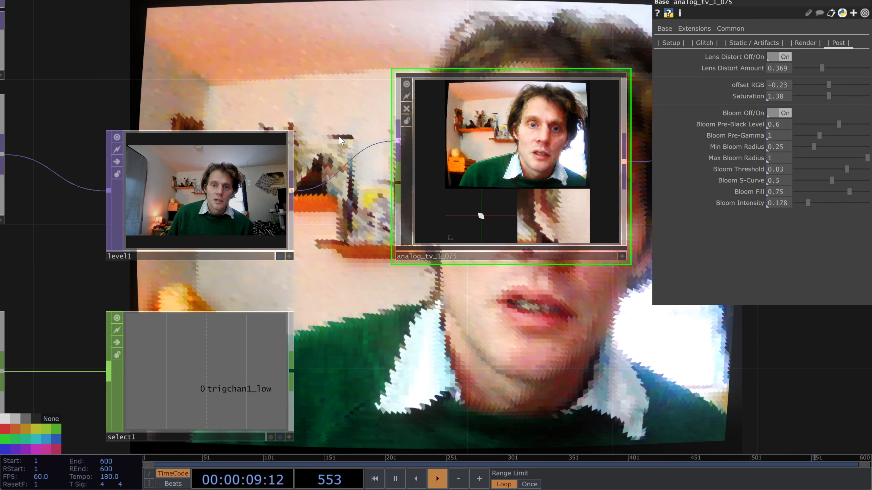
drag(213, 250, 250, 177)
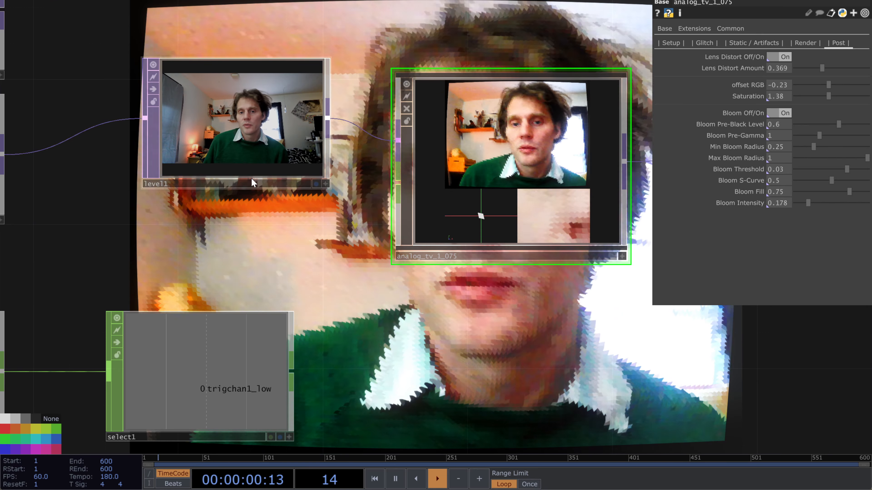
drag(486, 308, 395, 297)
- Set offset RGB to -1.34 in the Post parameters of analog_tv_1_075
scroll(388, 299, down, 6)
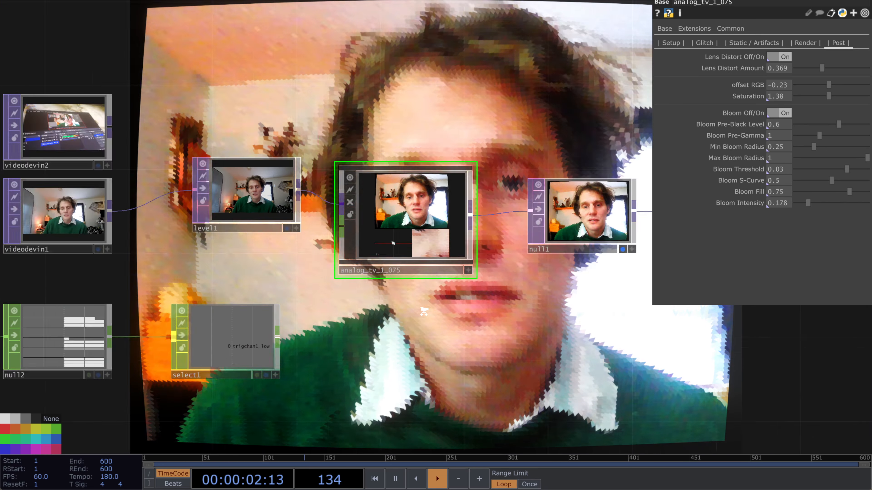
scroll(393, 256, up, 5)
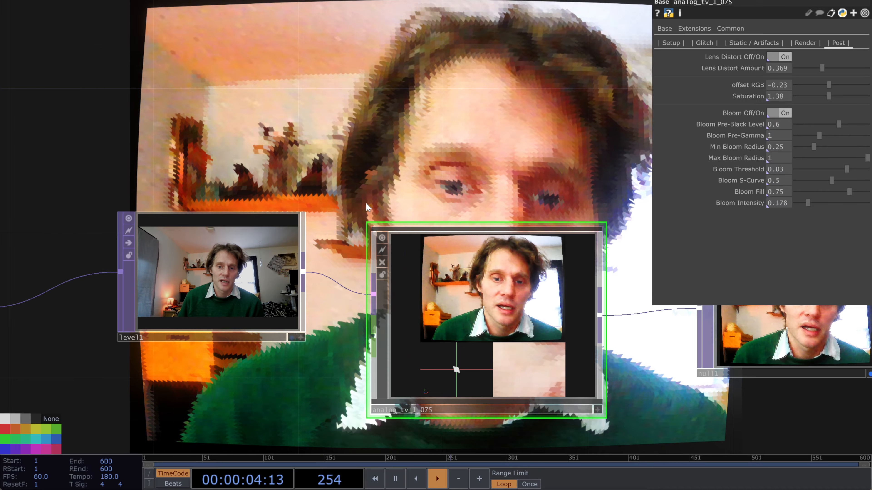
scroll(450, 137, up, 2)
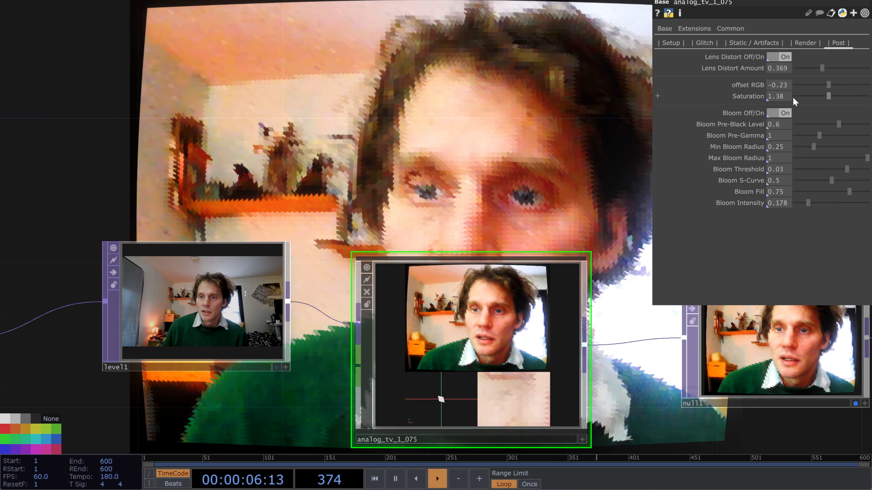
mouse_move(833, 84)
mouse_down()
mouse_move(813, 87)
mouse_move(820, 90)
mouse_up()
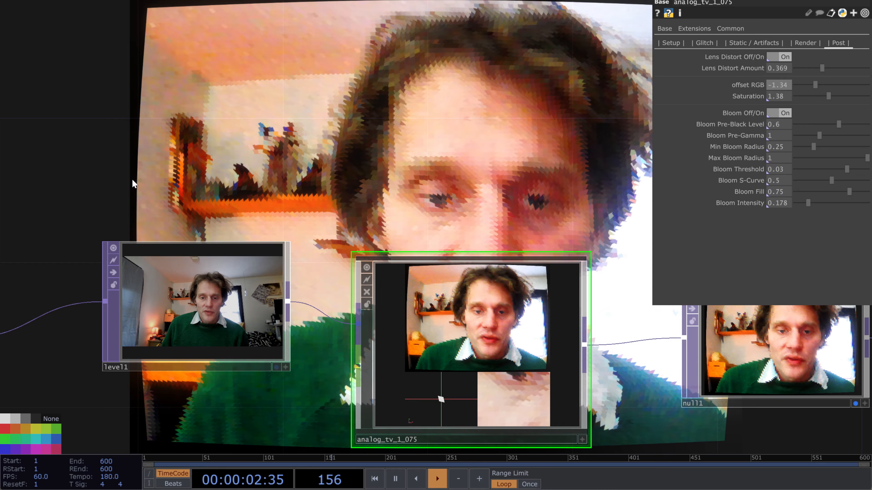
- Bypass the level1 operator so the camera image reaches analog_tv_1_075 unadjusted, and inspect its image up close
scroll(133, 179, down, 2)
scroll(133, 179, down, 1)
drag(133, 179, 223, 171)
click(246, 260)
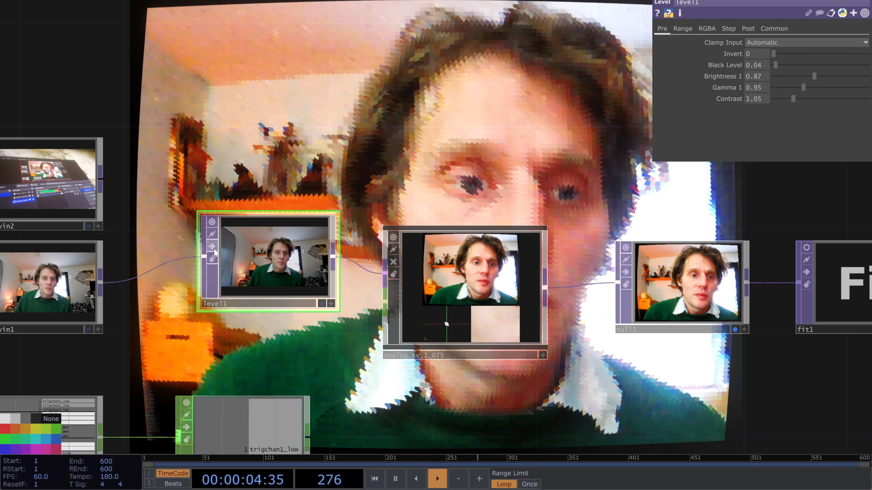
click(215, 245)
drag(281, 125, 577, 72)
scroll(302, 263, up, 6)
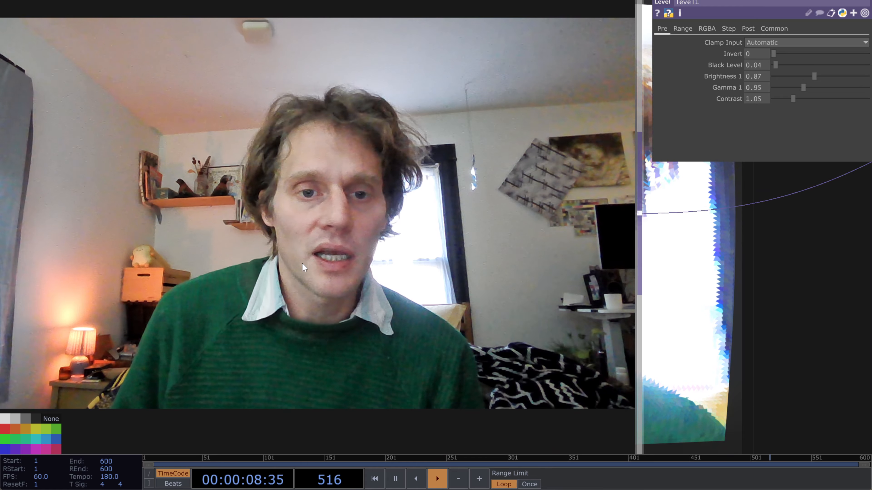
scroll(249, 239, down, 6)
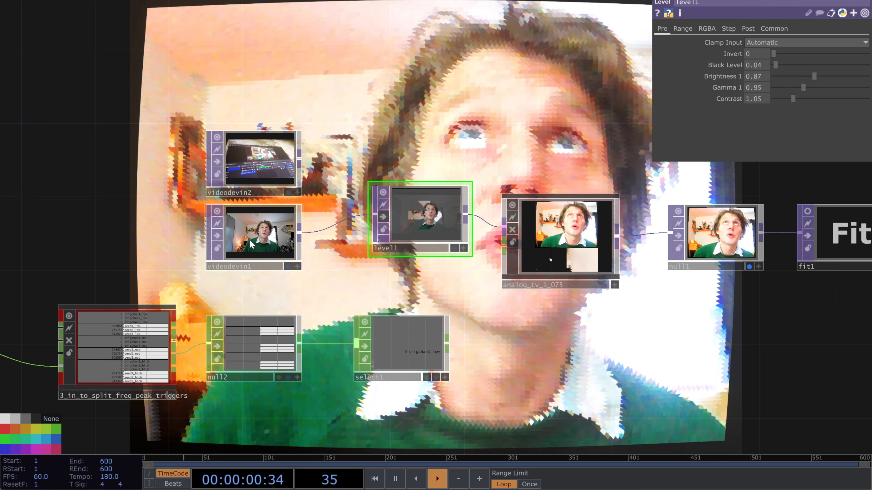
- In the Setup parameters of analog_tv_1_075, turn Easy Grid / Custom Grid off and set Easy Grid Size to 0.03
scroll(508, 234, up, 8)
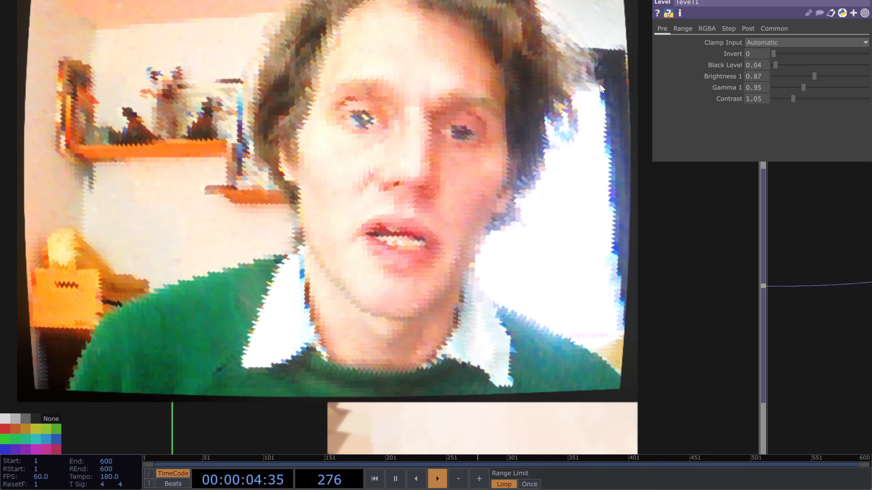
scroll(599, 84, down, 3)
scroll(567, 101, down, 2)
click(567, 102)
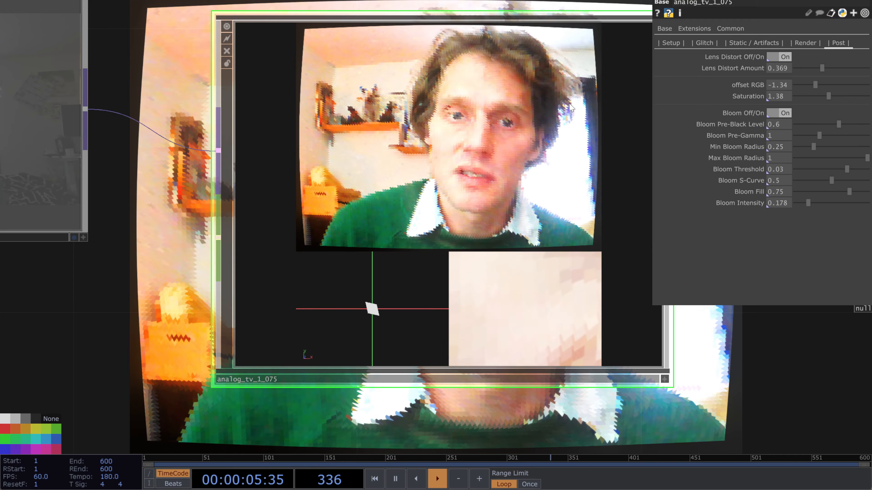
click(672, 43)
scroll(457, 150, up, 8)
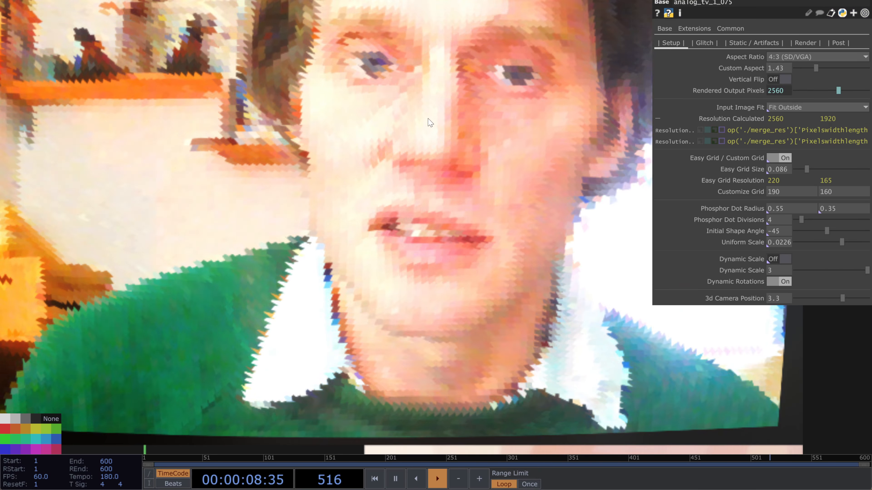
scroll(444, 230, down, 4)
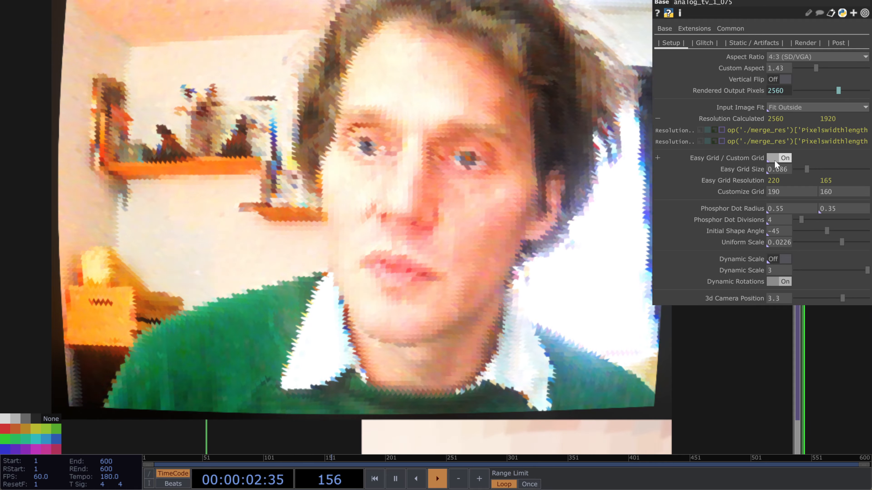
click(788, 158)
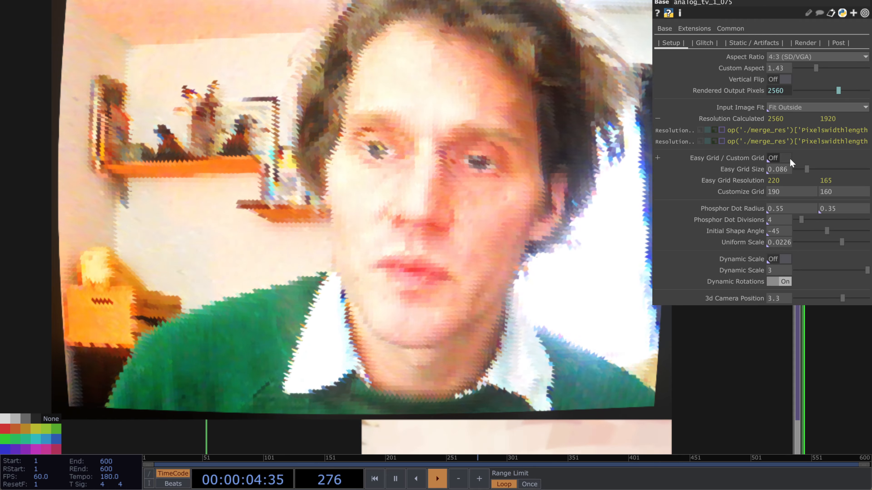
drag(811, 171, 803, 175)
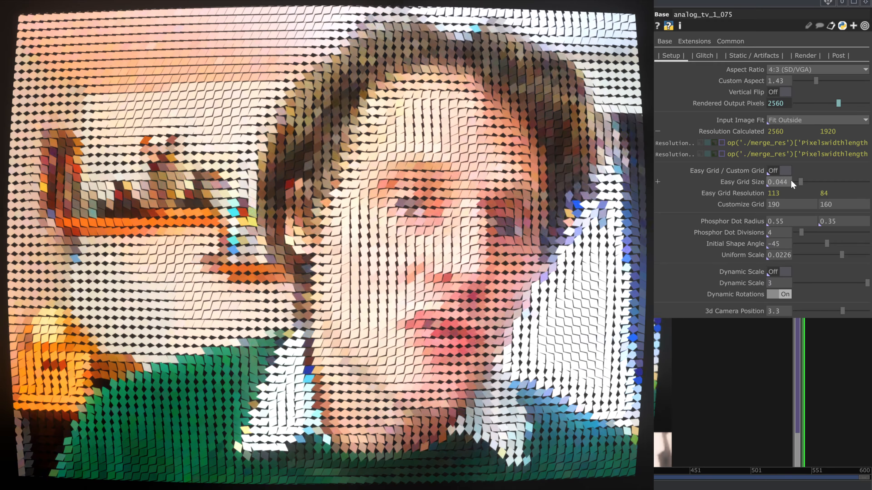
drag(797, 181, 798, 186)
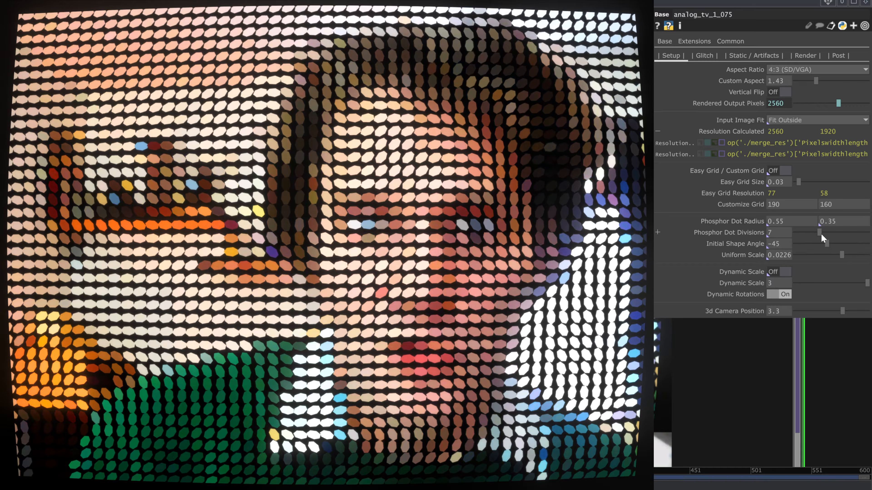
- Try 8 Phosphor Dot Divisions and a first radius of 0.35, ending with 4 divisions and both Phosphor Dot Radius values at 0.5
drag(812, 235, 823, 234)
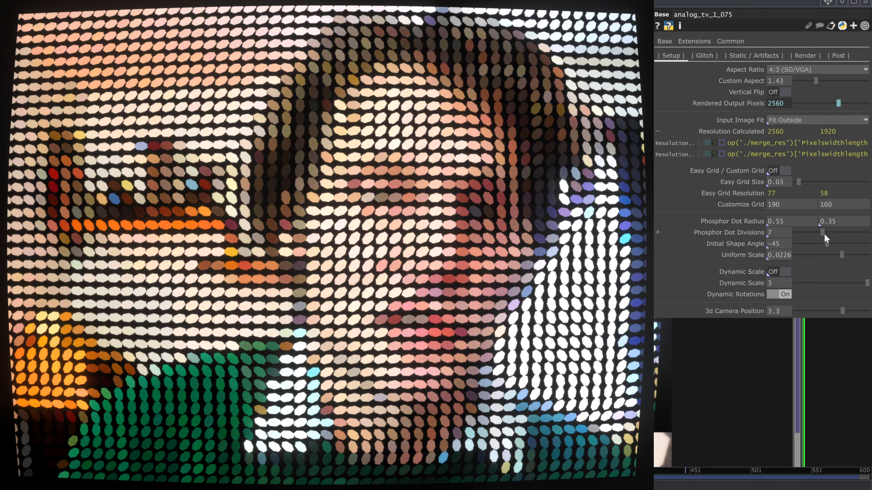
click(828, 234)
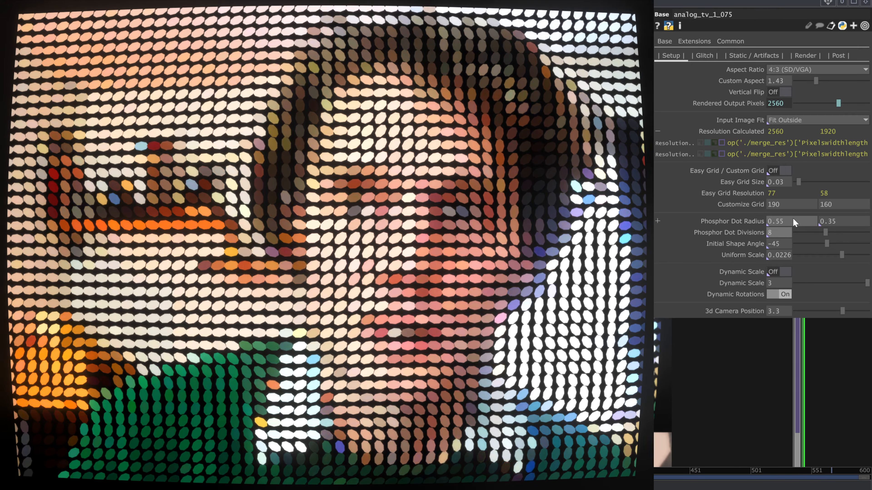
click(779, 220)
text(0.35)
key(Return)
drag(825, 231, 803, 233)
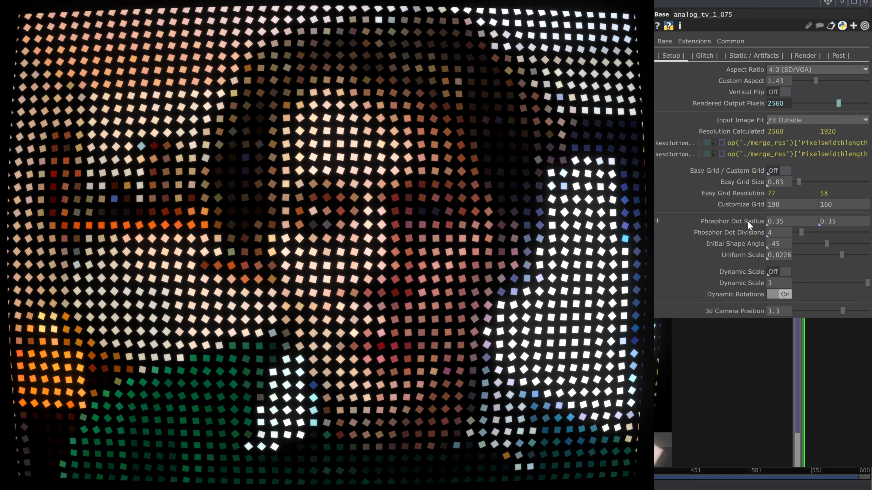
middle_drag(747, 221, 824, 221)
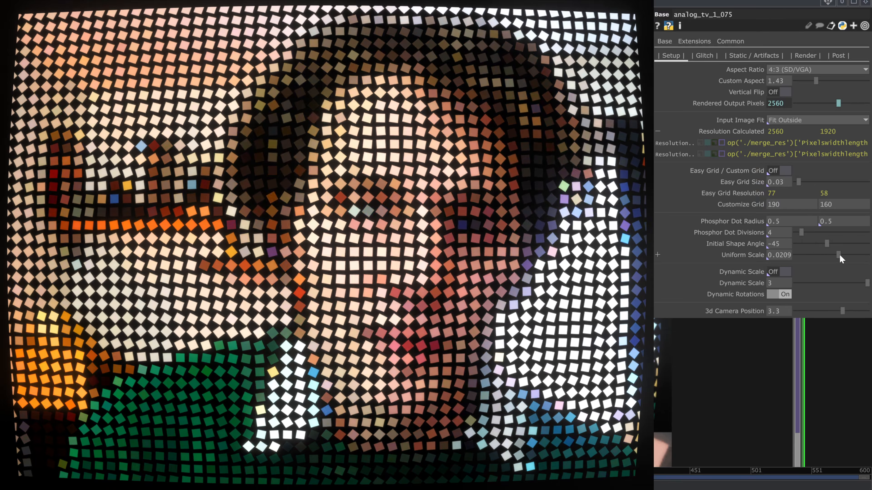
- Turn Dynamic Scale on and set Uniform Scale to 0.0308
click(840, 255)
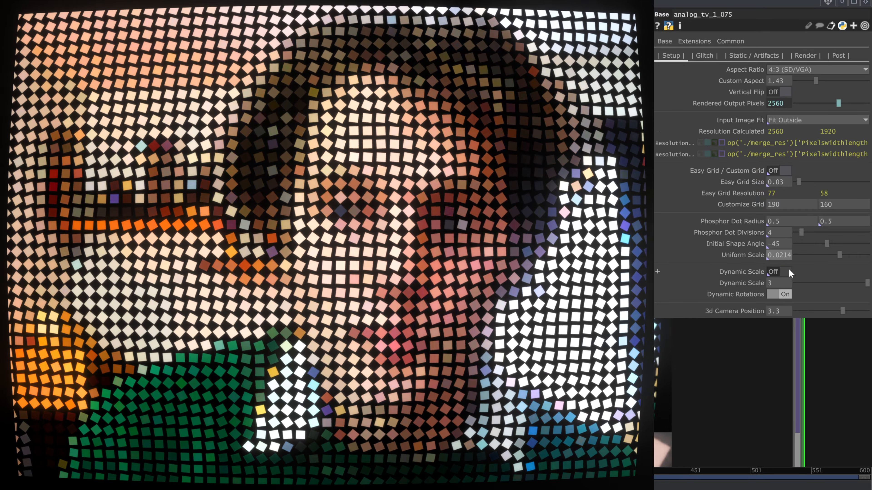
click(786, 271)
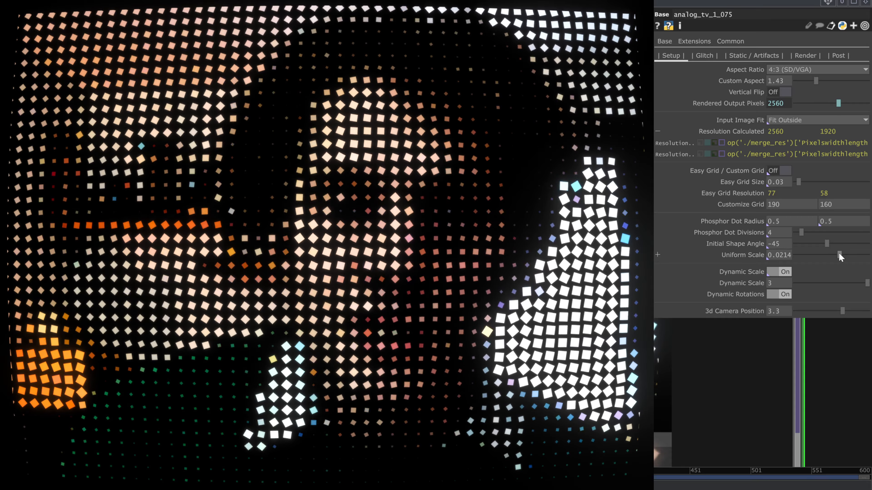
drag(840, 256, 859, 257)
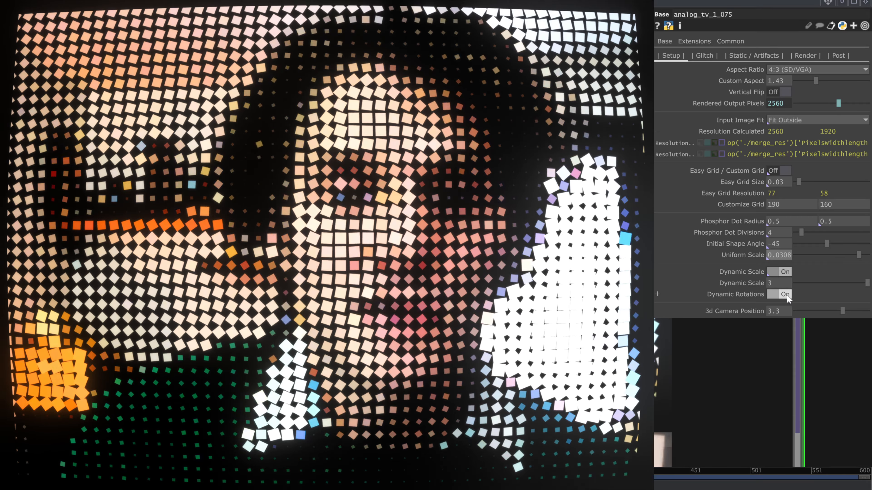
- Turn Dynamic Rotations off and set 3d Camera Position to 1.39
click(786, 294)
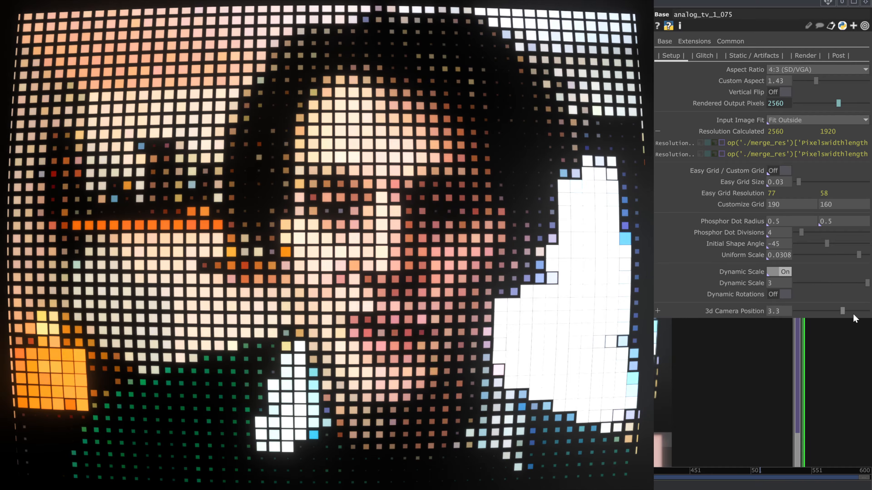
drag(842, 309, 814, 310)
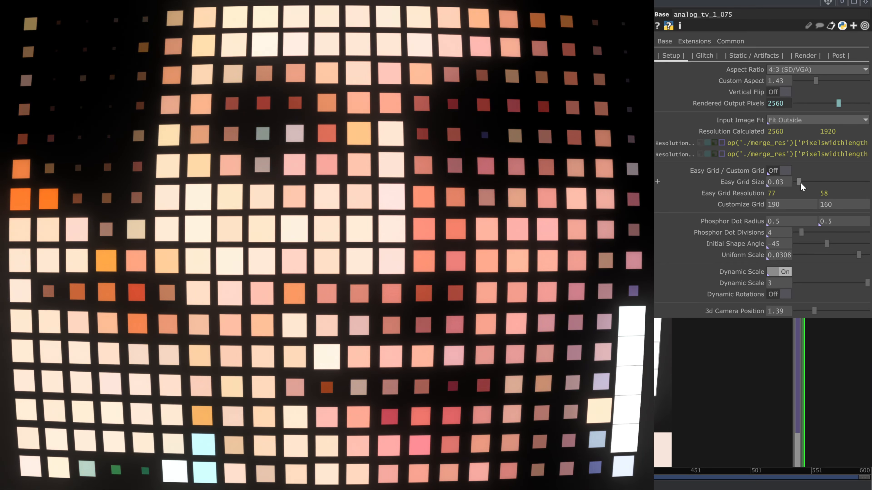
- Set Easy Grid Size to 0.041 and turn Dynamic Rotations on
drag(800, 182, 803, 184)
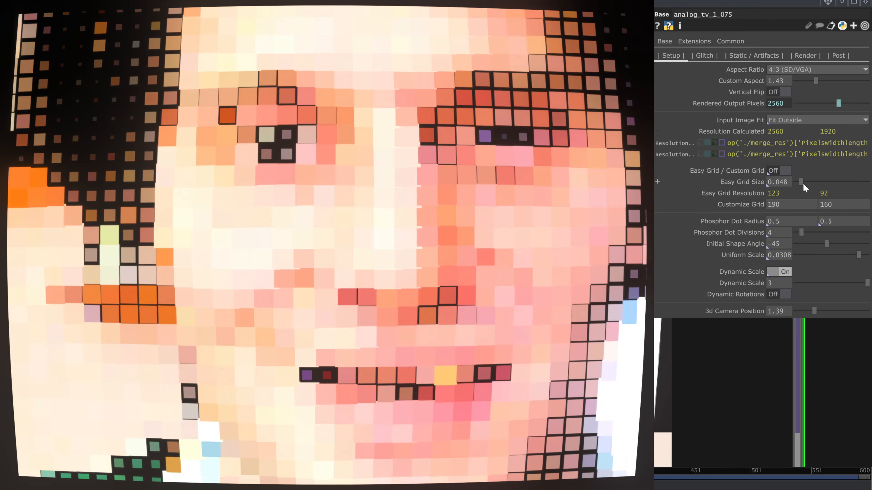
drag(804, 184, 803, 187)
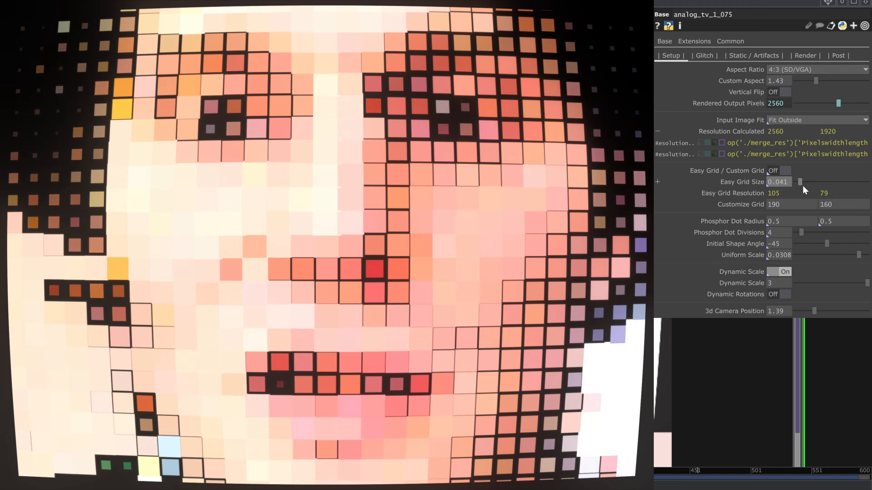
click(785, 295)
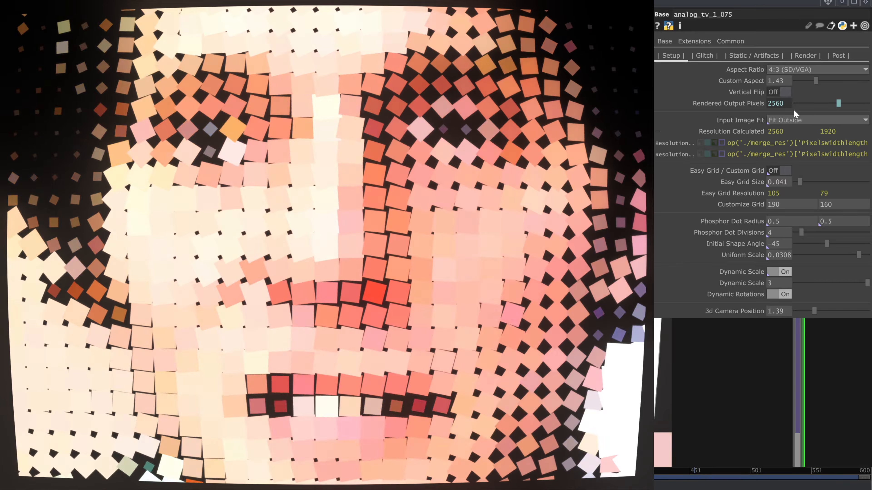
- In the Glitch parameters, turn EZ RNG on and set EZ RNG Mode to 1 at a time
click(802, 55)
click(781, 69)
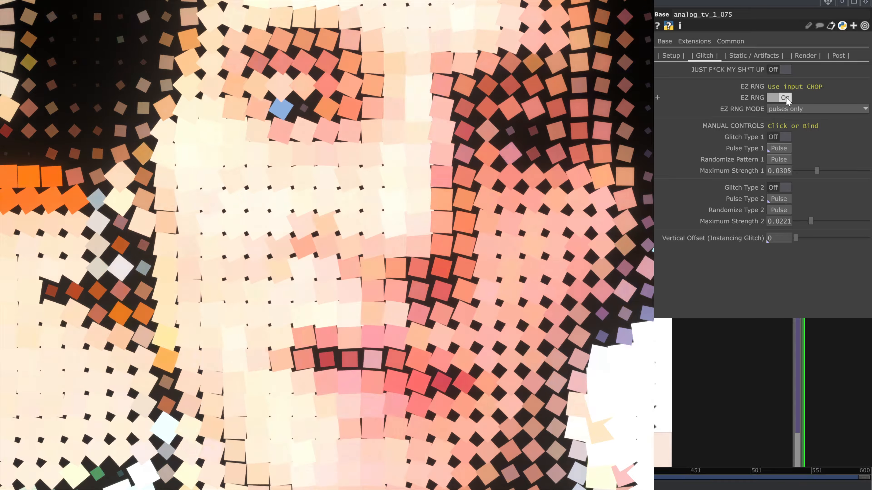
click(789, 108)
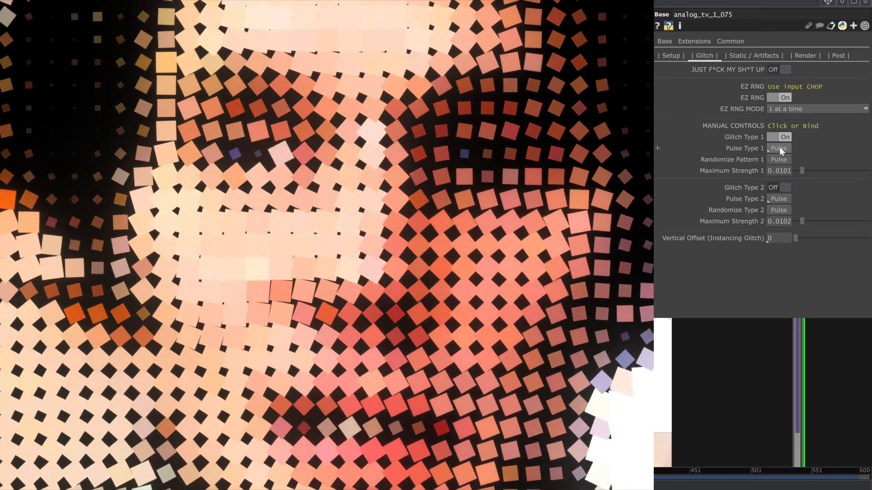
- With EZ RNG off, pulse Glitch Type 1 and set Maximum Strength 1 to 0.0129
click(779, 148)
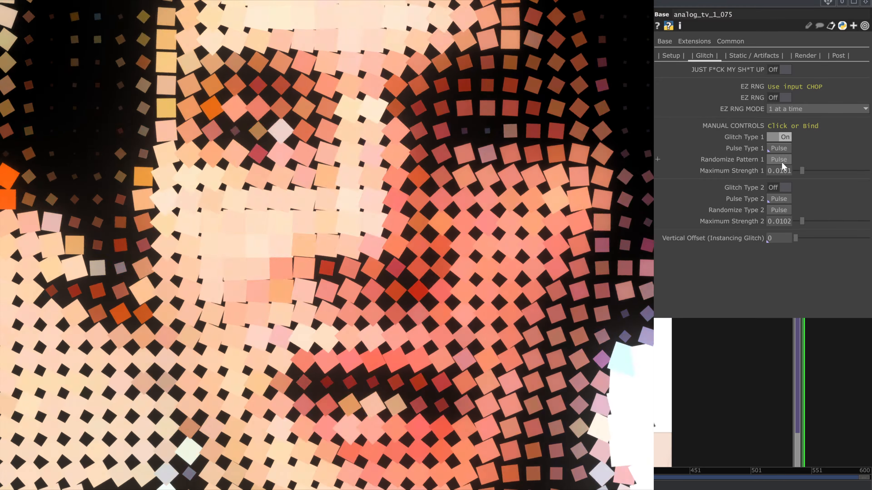
drag(802, 170, 819, 171)
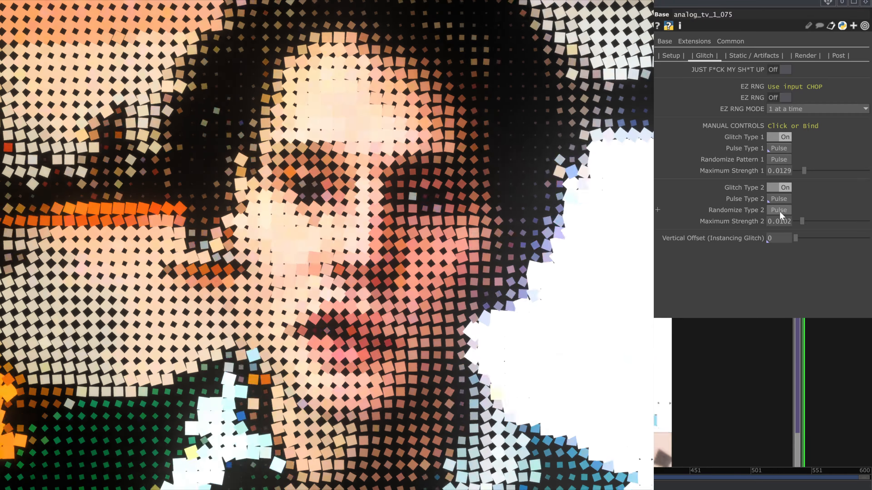
- Turn Glitch Type 1 off and test Glitch Type 2 alone, randomizing it and setting Maximum Strength 2 to 0.0095
click(785, 137)
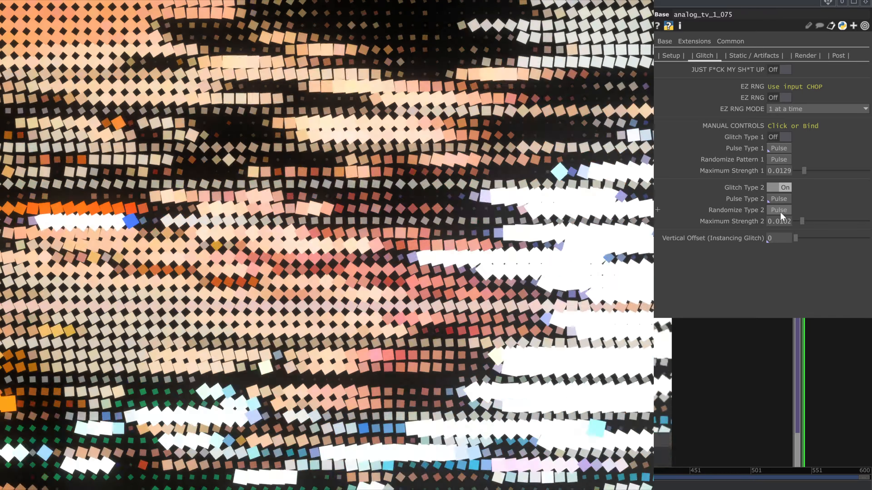
drag(802, 222, 809, 228)
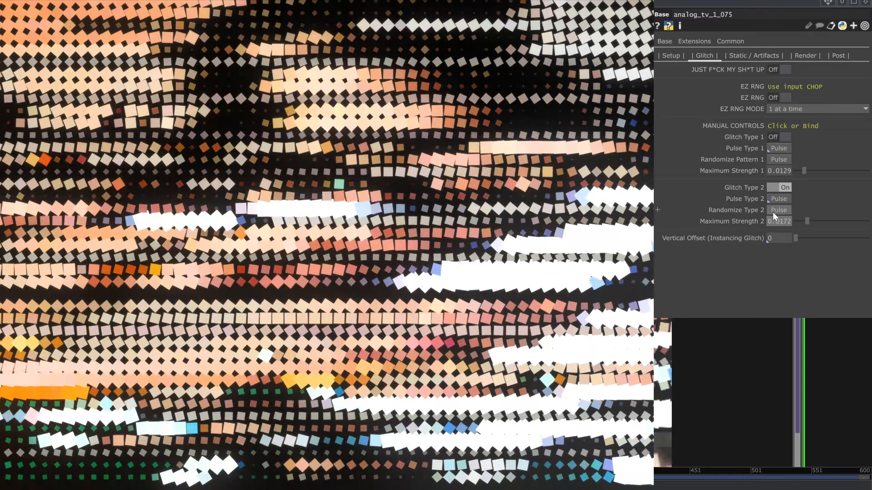
click(777, 211)
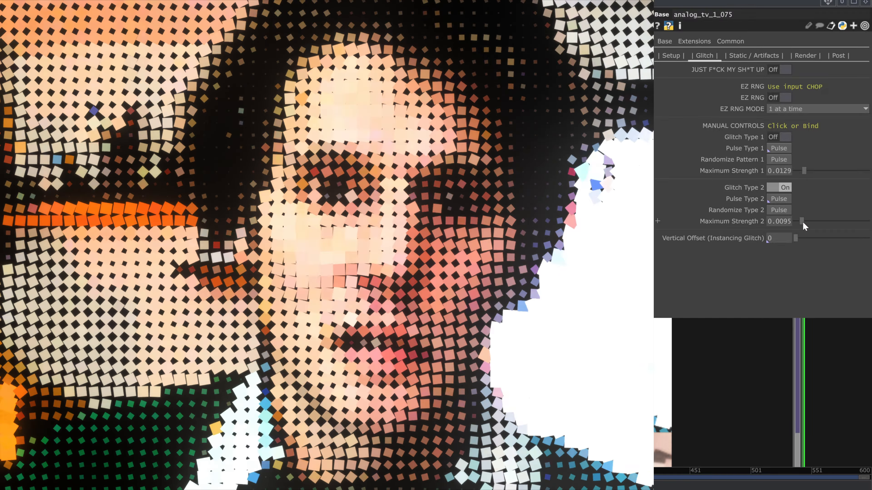
- Turn Glitch Type 1 back on, with Maximum Strength 1 at 0.0165 and Maximum Strength 2 at 0.0109
click(785, 137)
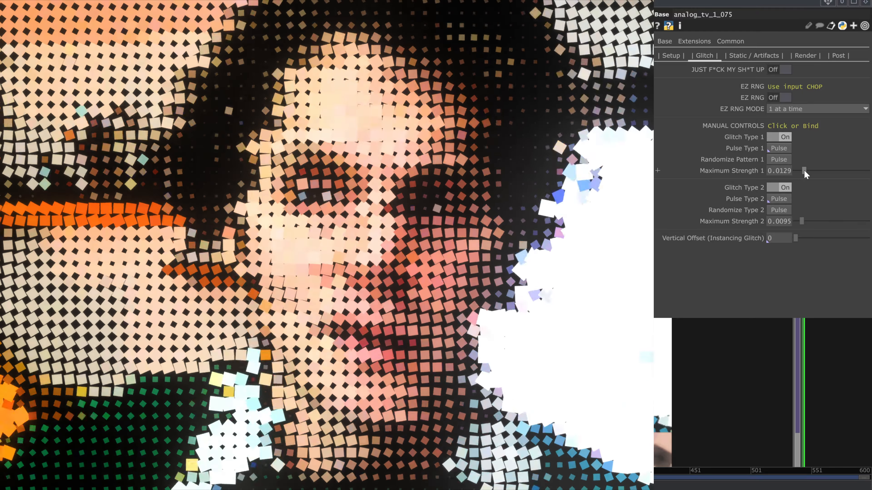
mouse_move(804, 171)
mouse_down()
mouse_move(819, 170)
mouse_move(808, 171)
mouse_up()
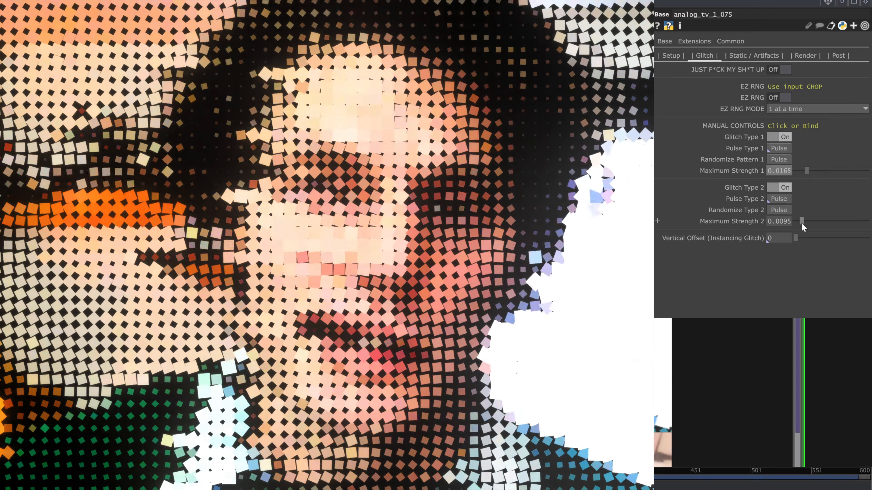
drag(802, 223, 799, 234)
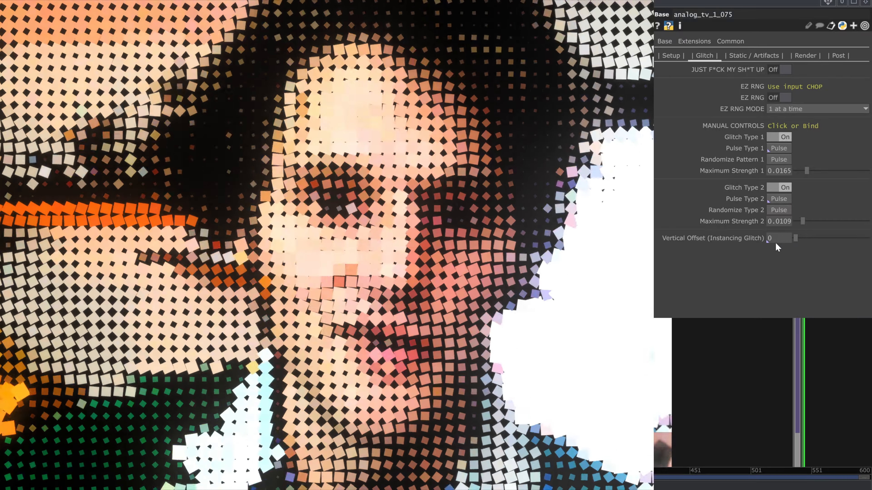
drag(776, 242, 779, 244)
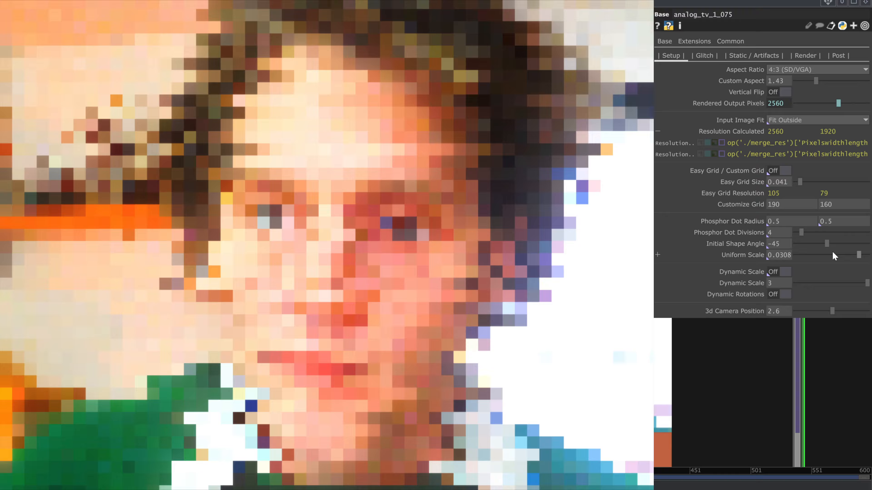
- Set Uniform Scale to 0.0176 in the Setup parameters and turn both Glitch Type 1 and Glitch Type 2 off
click(833, 255)
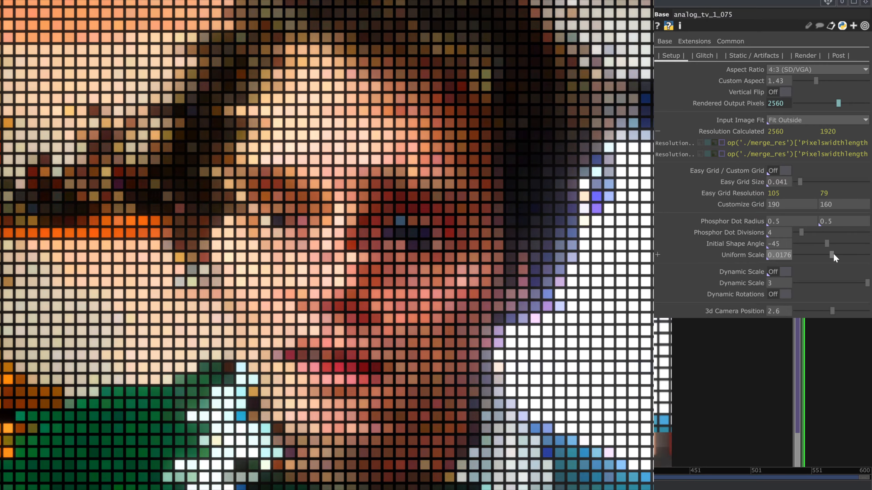
click(705, 56)
click(786, 187)
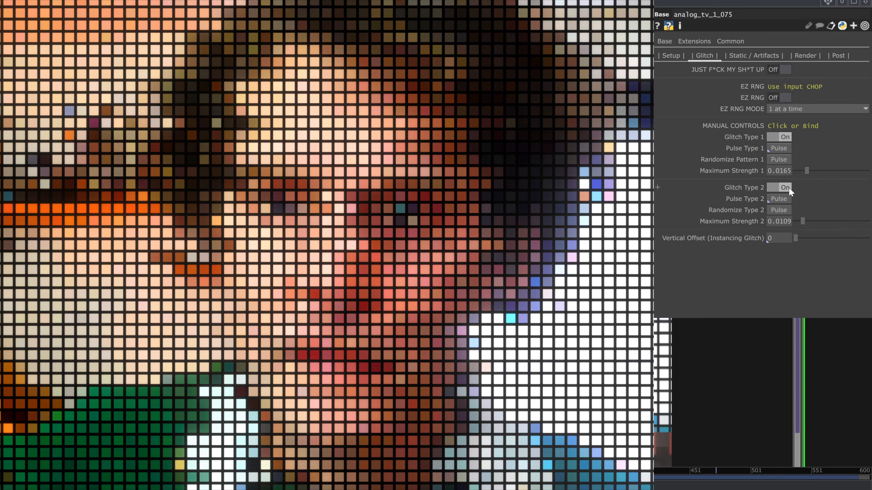
click(785, 137)
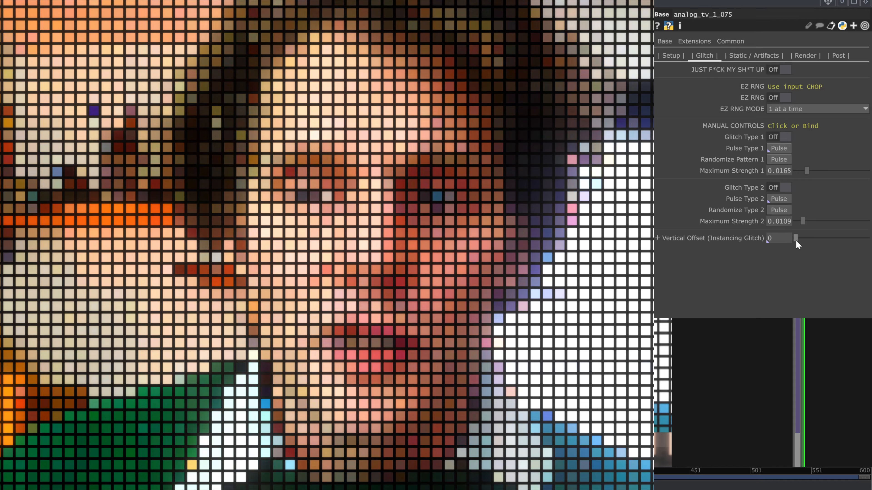
- Try the Vertical Offset (Instancing Glitch), setting 3d Camera Position to 4.9 and the offset to 0.028 on the text input
drag(797, 237, 781, 250)
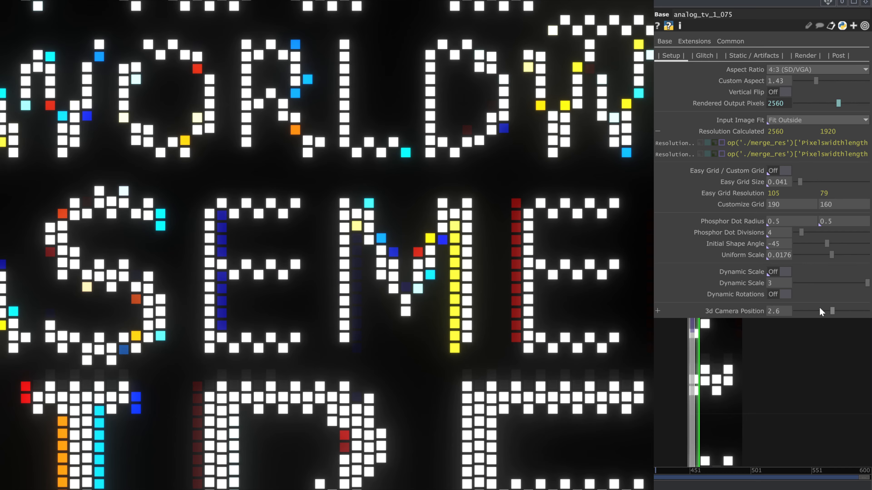
drag(819, 311, 865, 313)
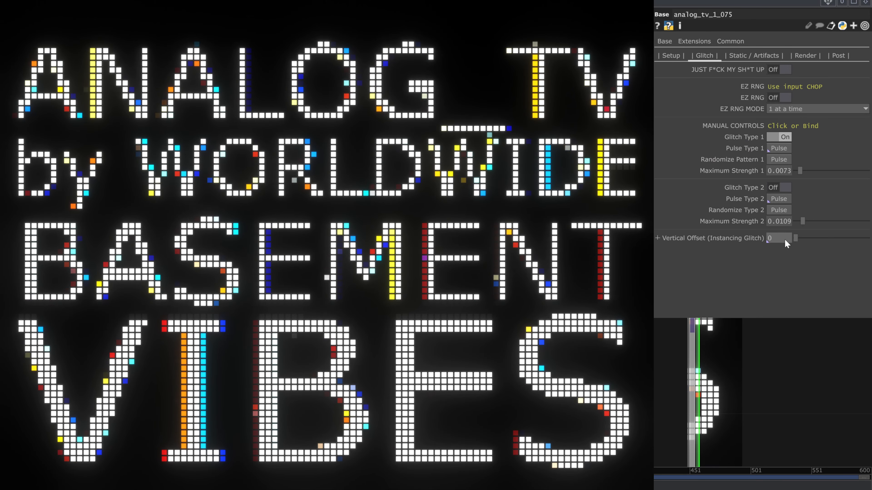
drag(785, 240, 767, 245)
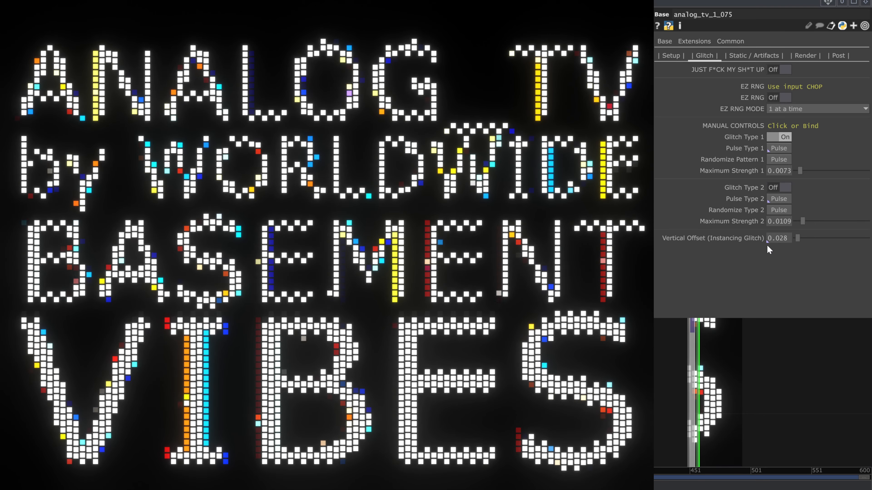
- Try an Easy Grid Size of 0.086 in the Setup parameters, ending at 0.066
click(671, 55)
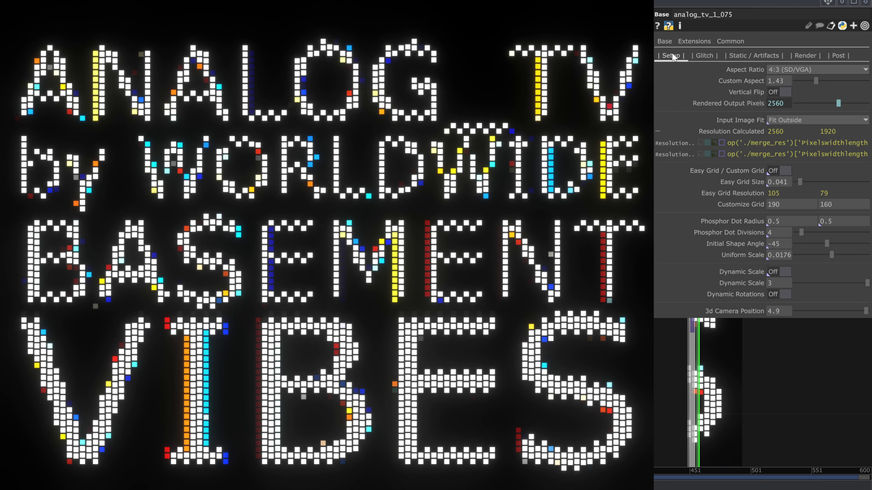
drag(800, 182, 807, 183)
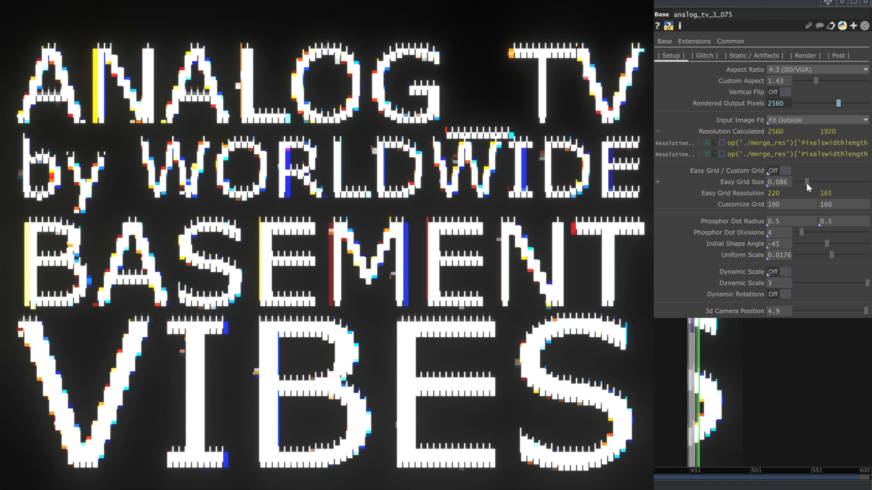
drag(806, 182, 802, 183)
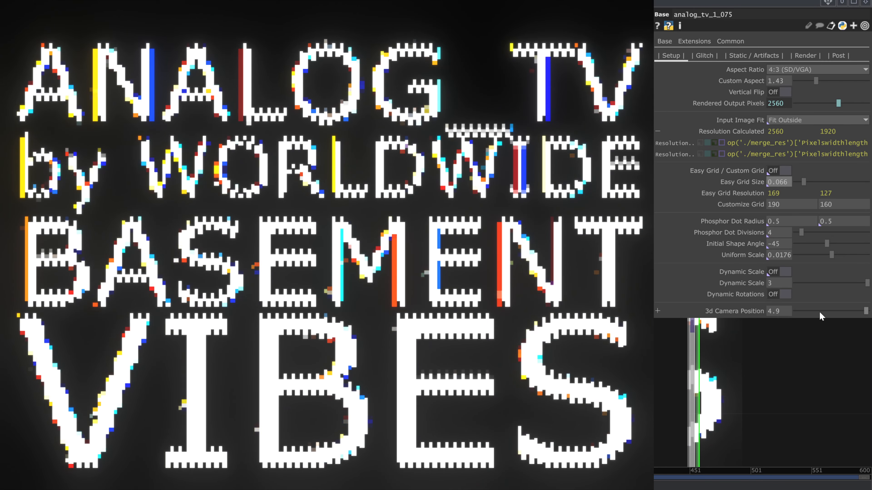
- Raise Vertical Offset (Instancing Glitch) to 0.071 and lower Maximum Strength 1 to 0.0031
click(703, 56)
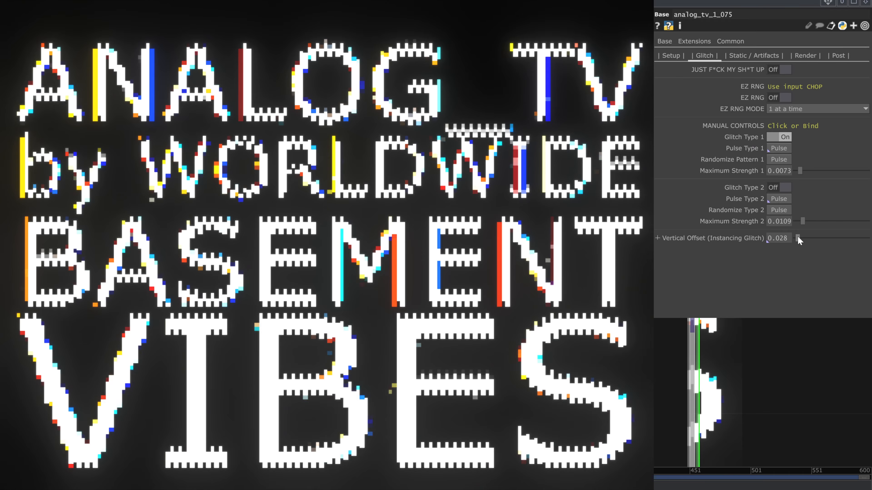
mouse_move(796, 235)
mouse_down()
mouse_move(784, 237)
mouse_move(792, 238)
mouse_up()
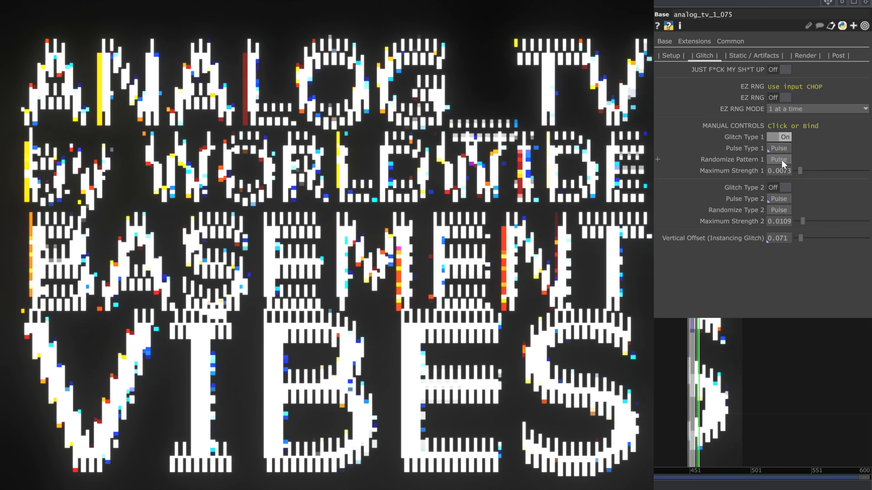
drag(801, 171, 798, 173)
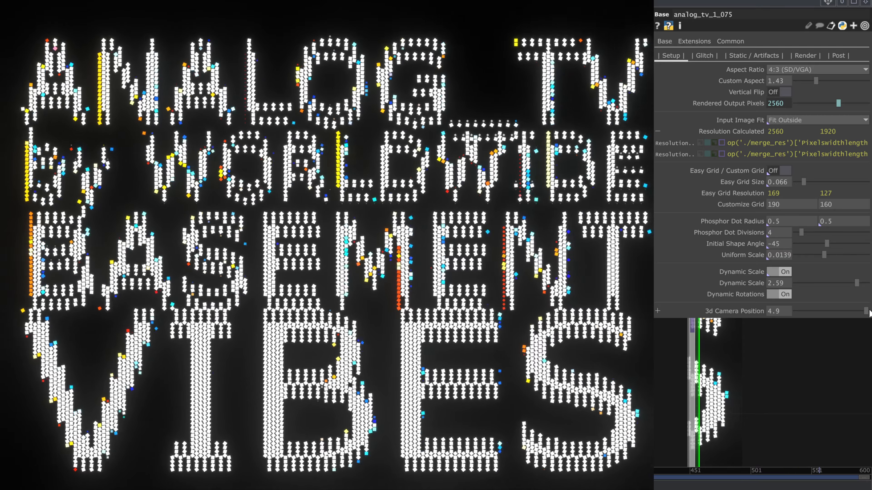
- Set 3d Camera Position to 5, Vertical Offset (Instancing Glitch) to 0 and Uniform Scale to 0.0246 for the camera input
click(869, 311)
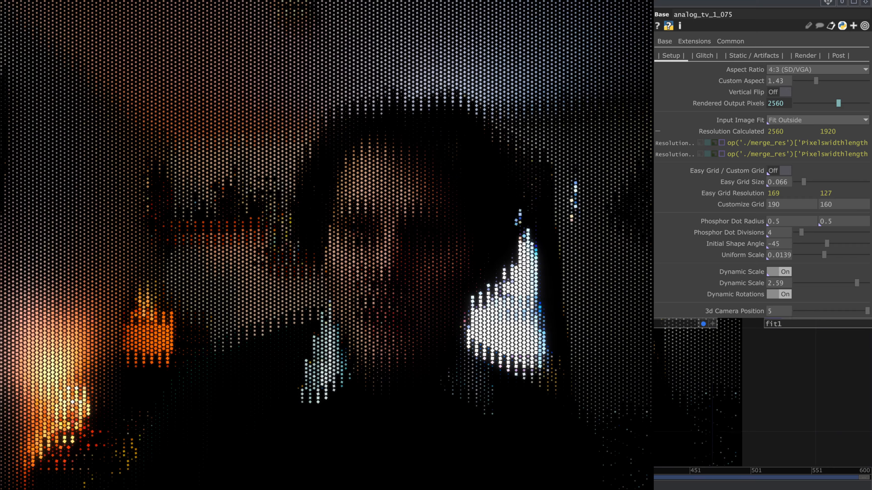
click(704, 55)
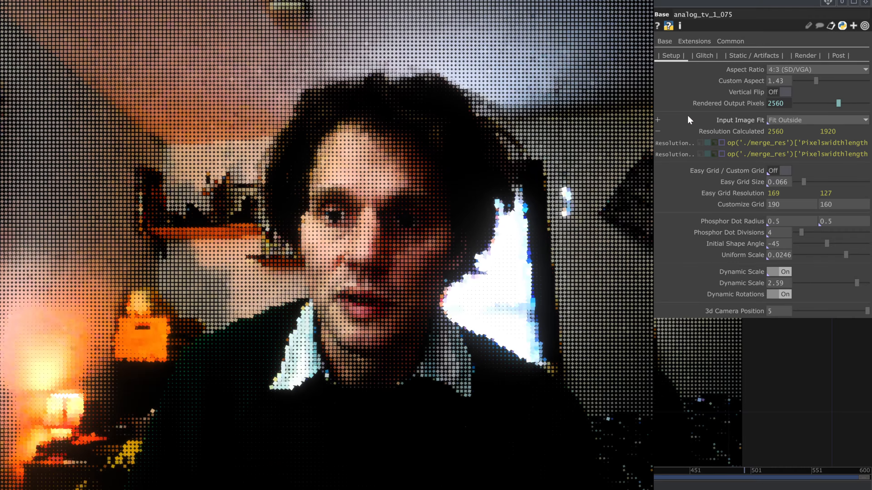
click(731, 131)
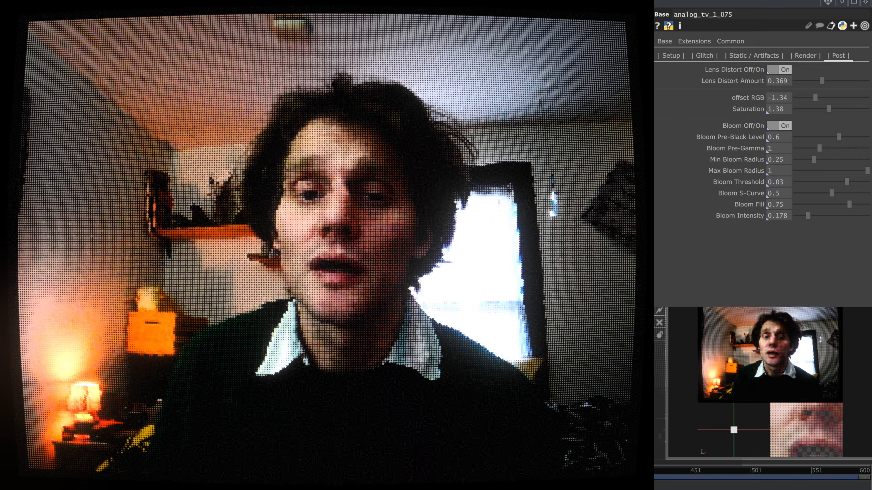
- Turn EZ RNG on in the Glitch parameters and bring the analog_tv_1_075 node into view in the network
scroll(763, 386, down, 3)
drag(803, 371, 778, 418)
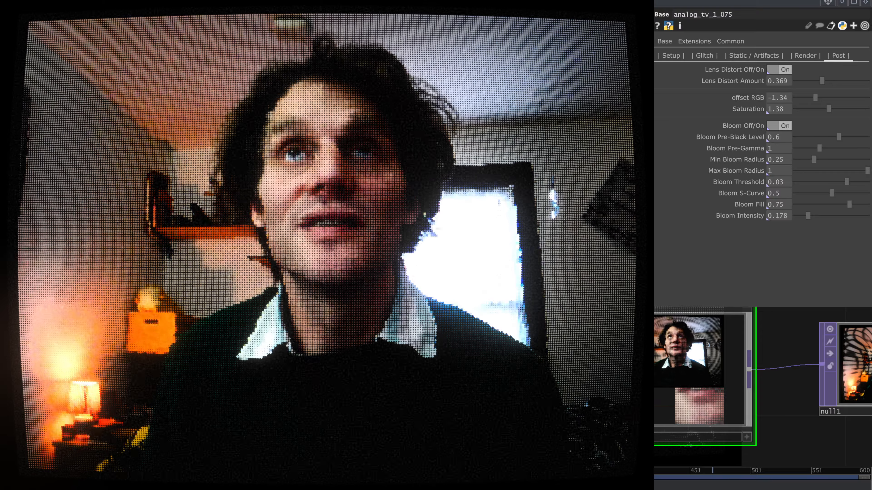
click(705, 56)
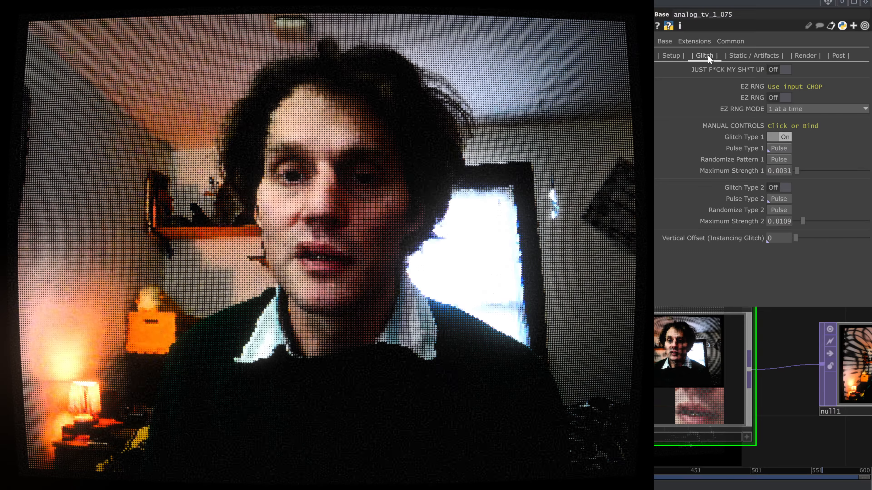
click(786, 97)
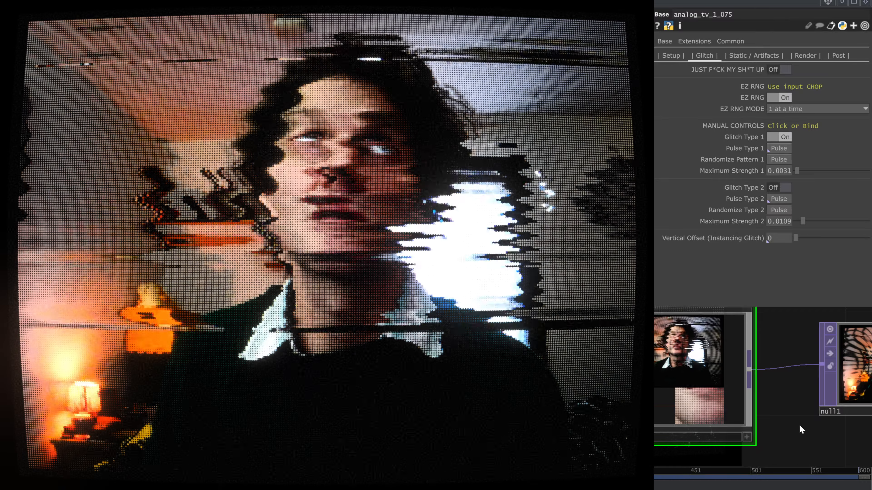
drag(799, 424, 870, 431)
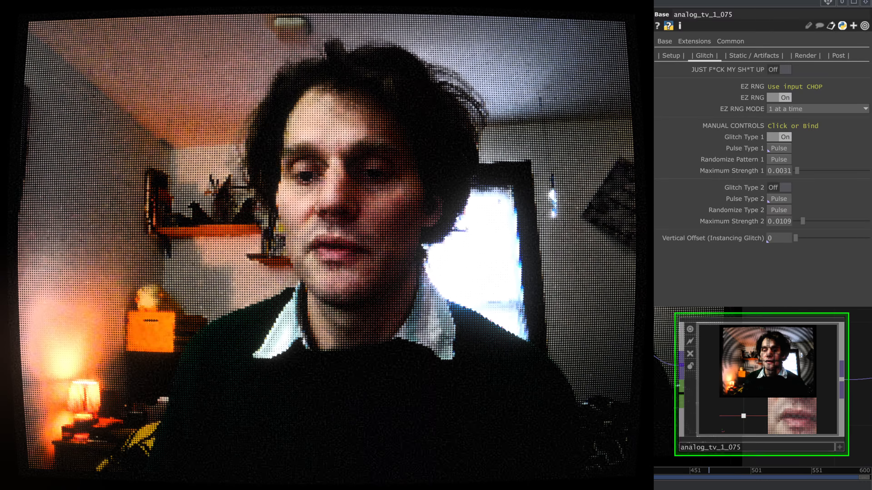